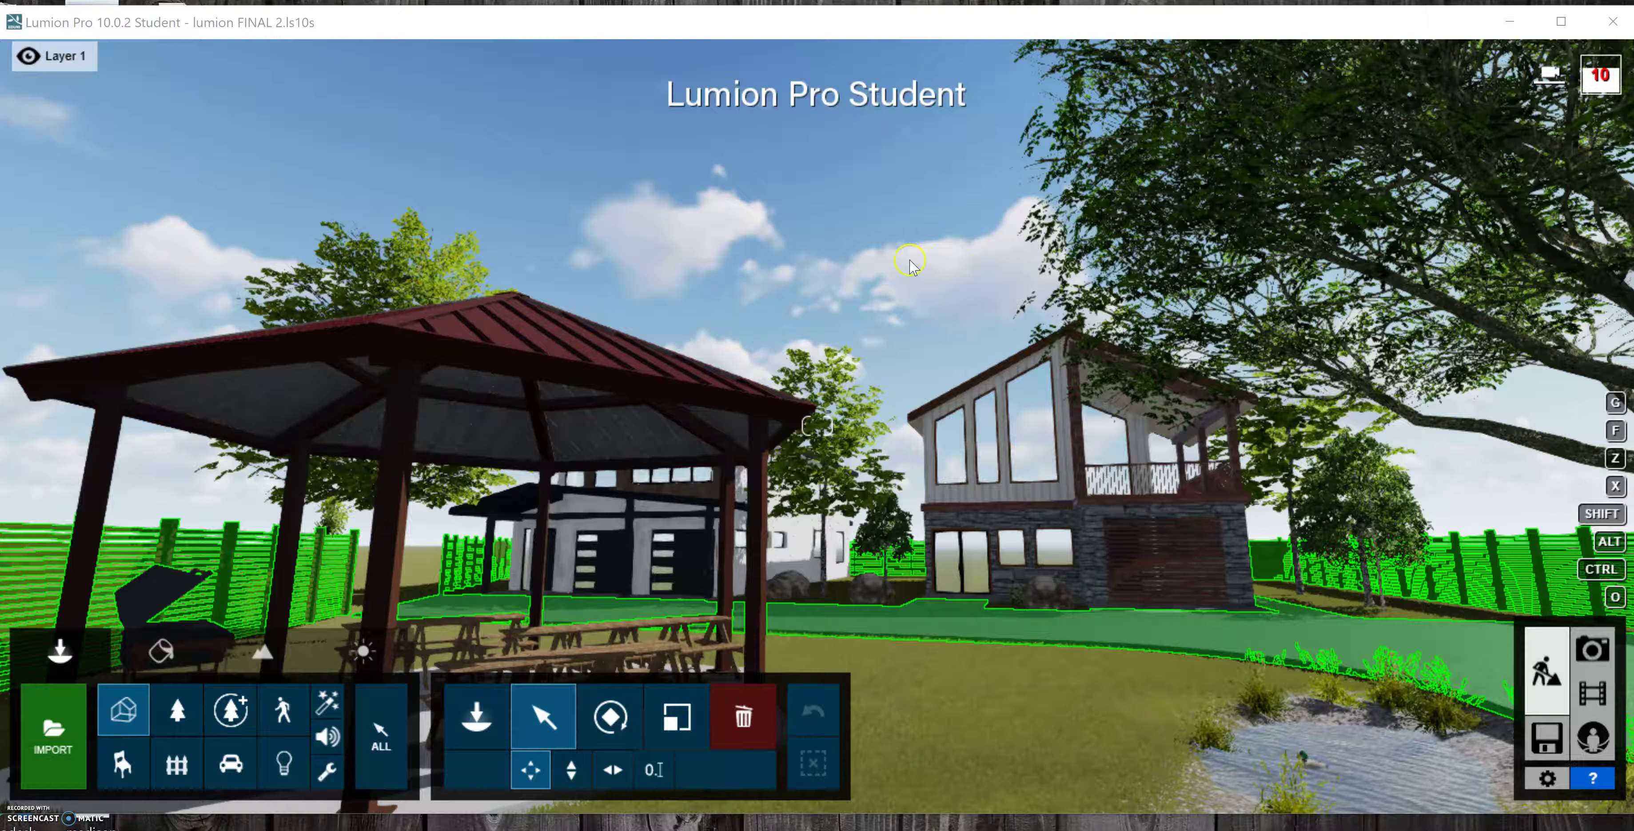
Step: Clear the selection and move the camera back and forward to frame the gazebo and house beyond the swing set
click(909, 263)
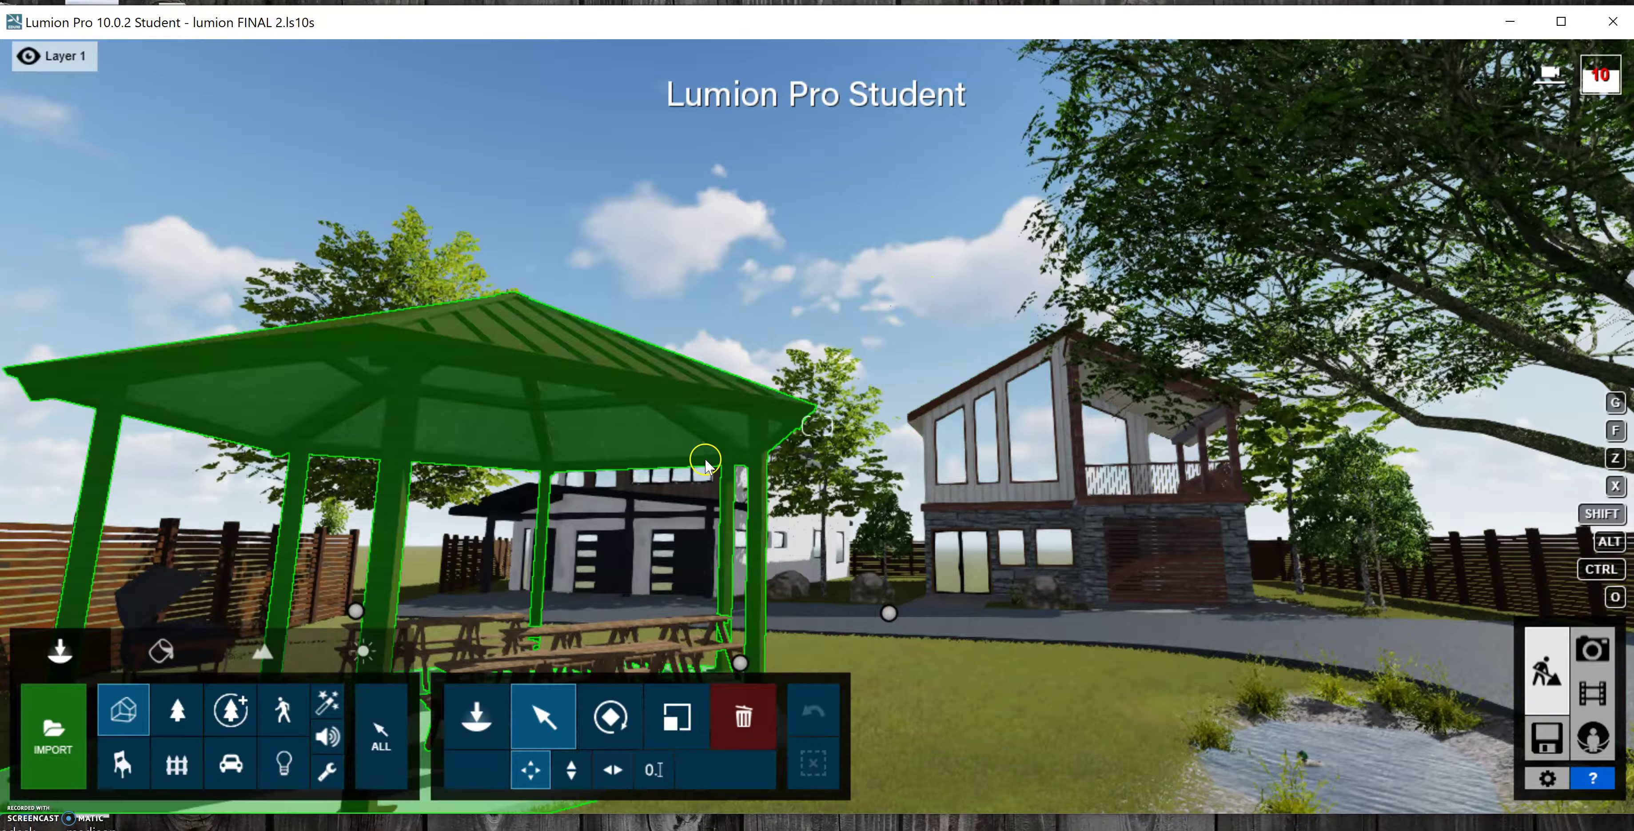
key(s)
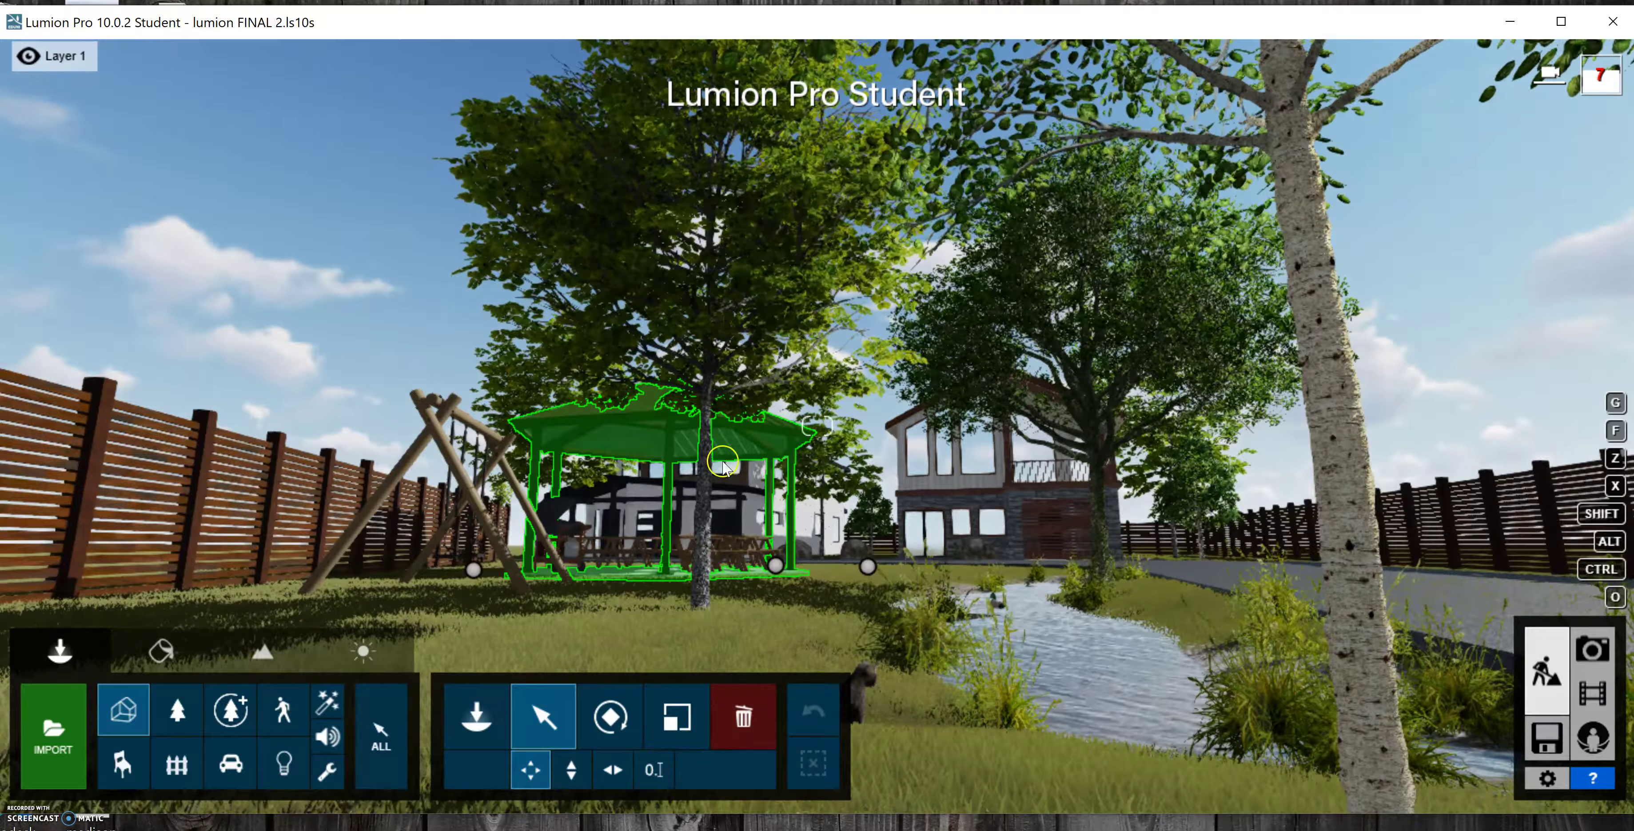
key(w)
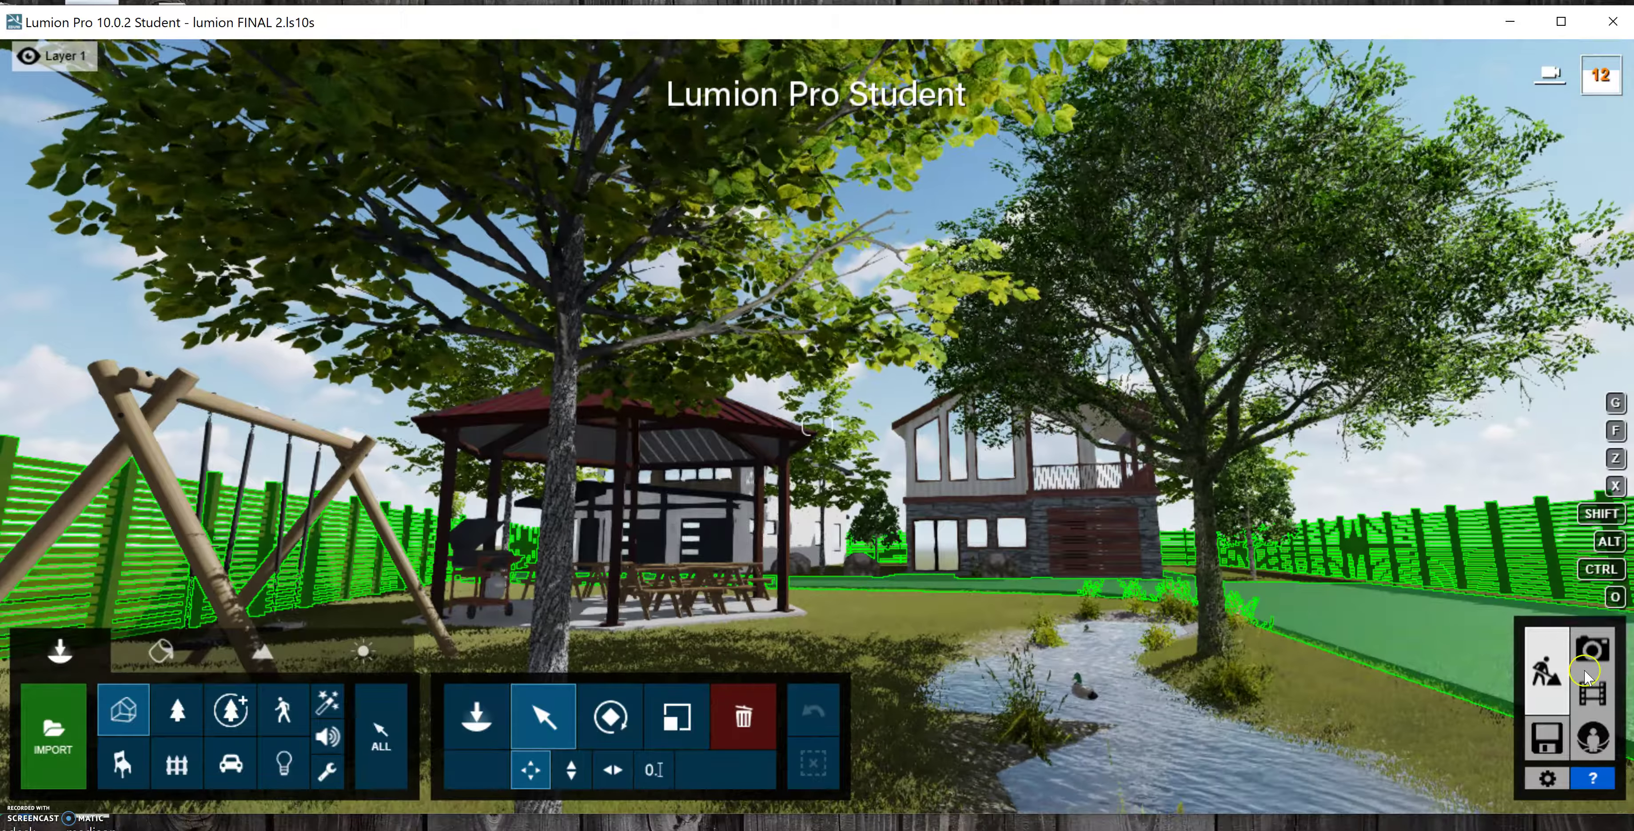
Step: Enter Movie mode and select empty clip slot 2 to show its add-clip options
click(1592, 695)
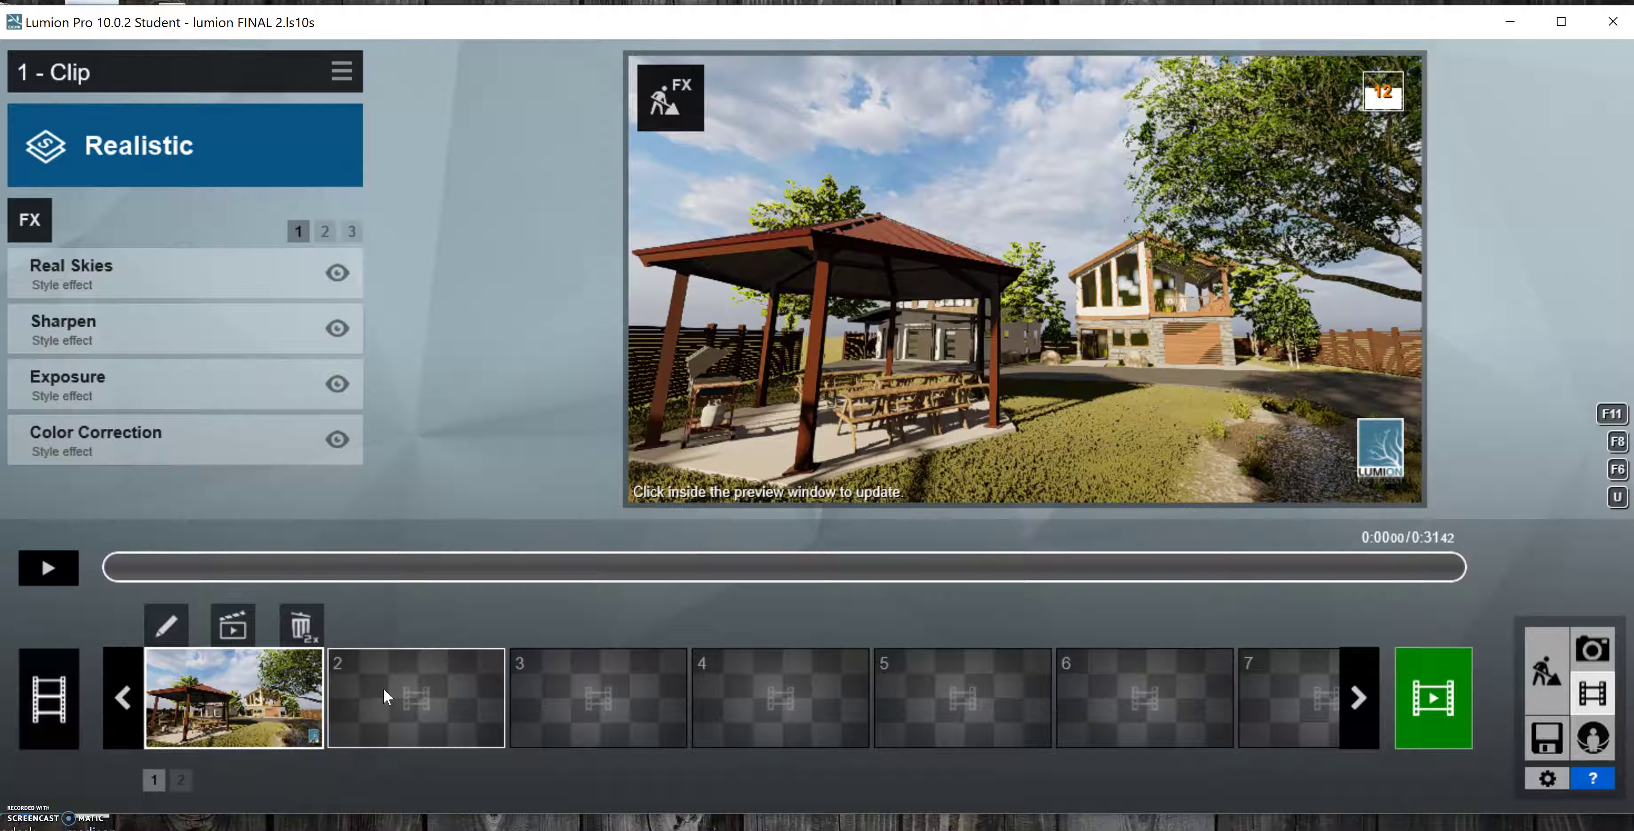
click(442, 726)
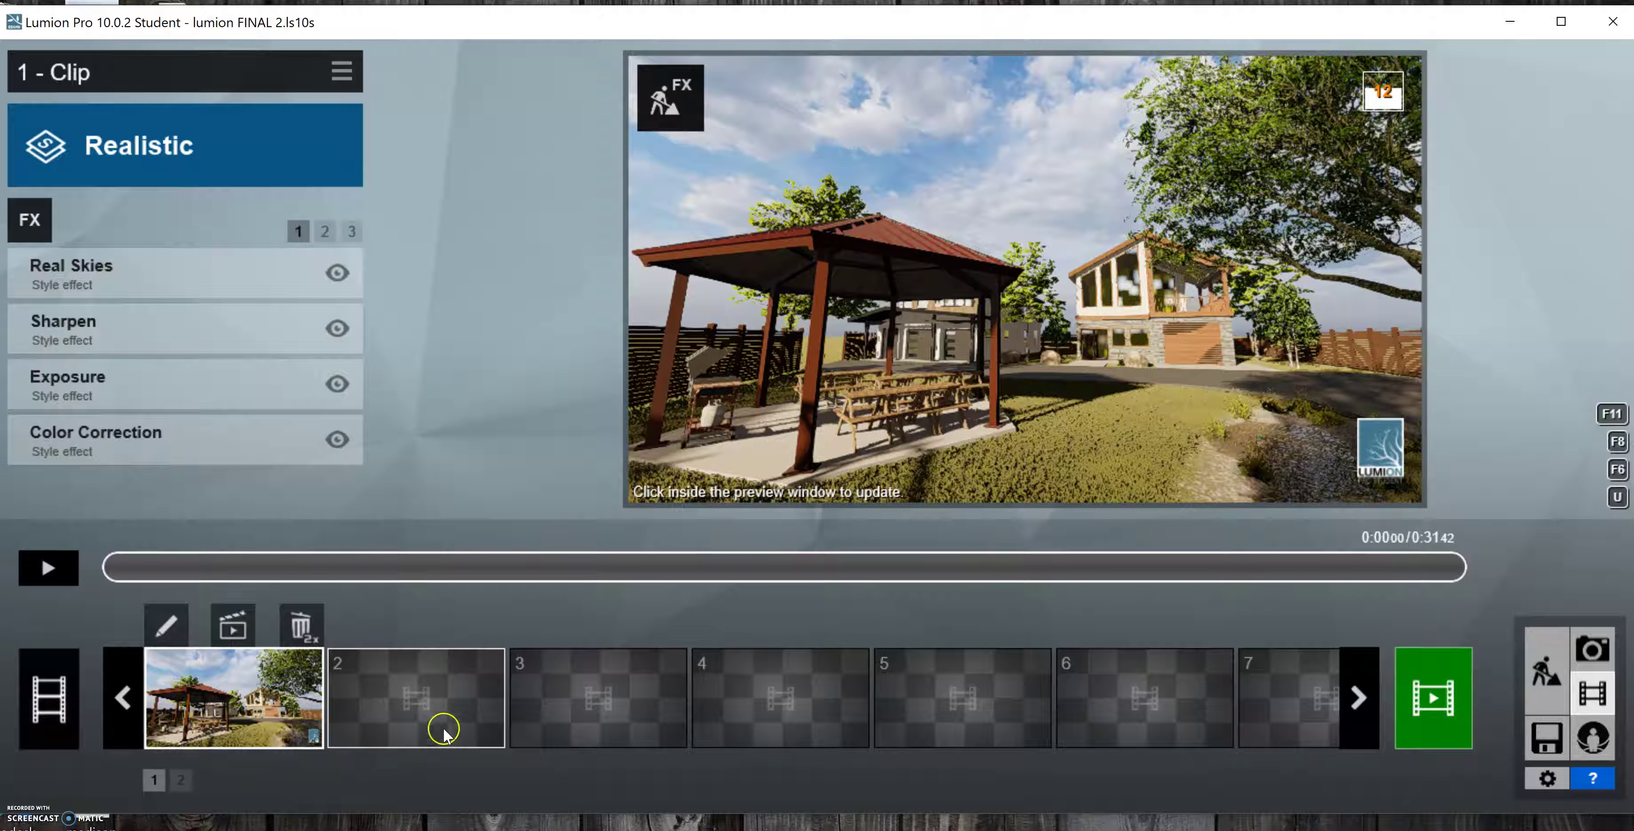
Step: Start recording a new camera clip in slot 2, framing the swing set, gazebo and house from behind a tree
click(407, 682)
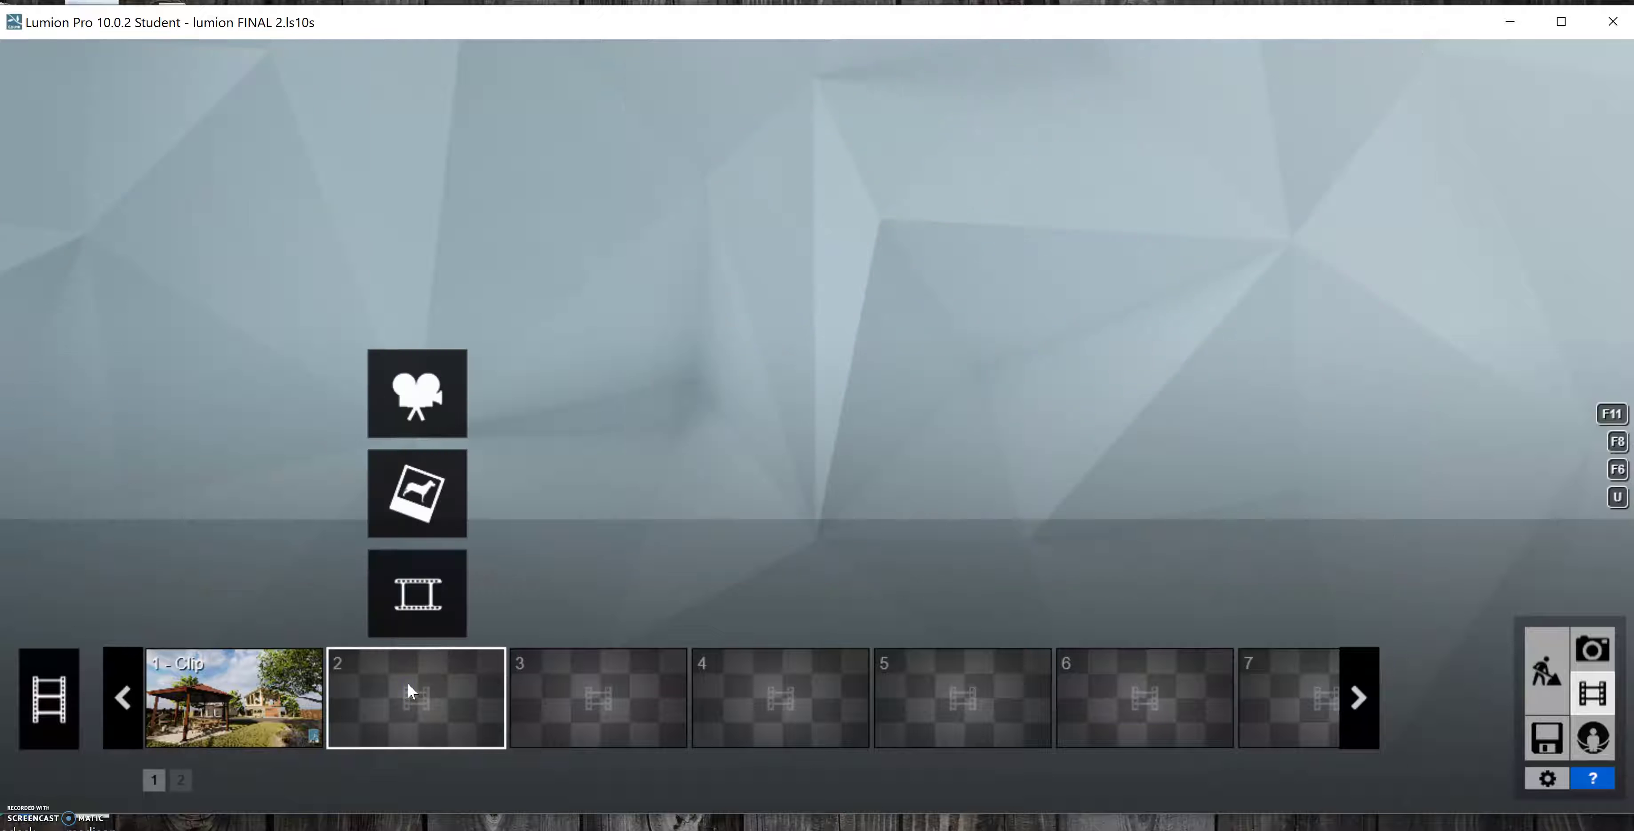
click(447, 420)
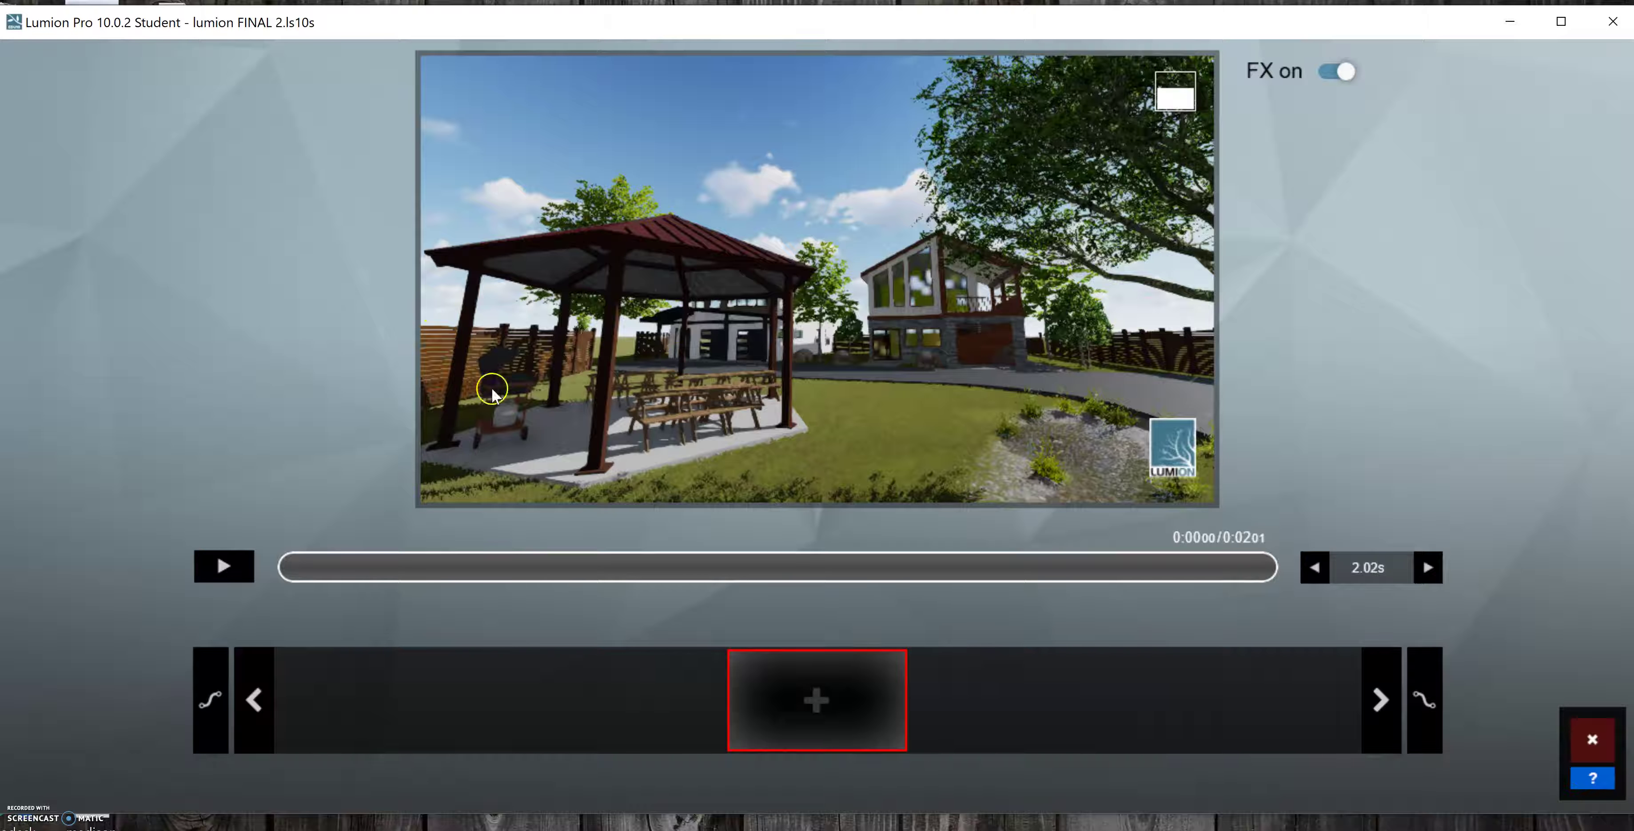
scroll(850, 336, down, 3)
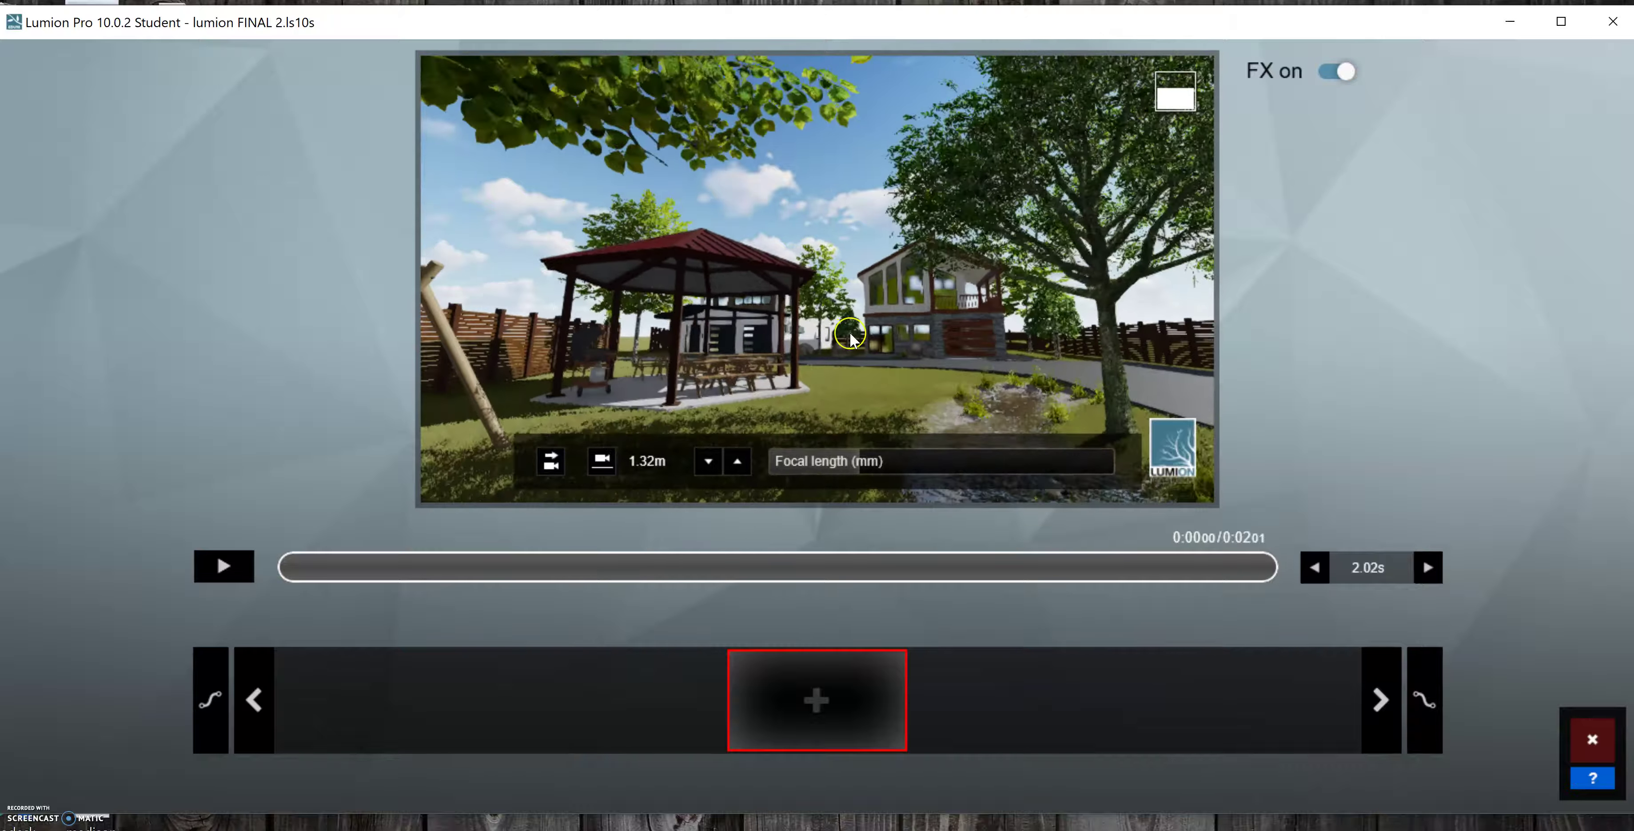
scroll(850, 336, down, 5)
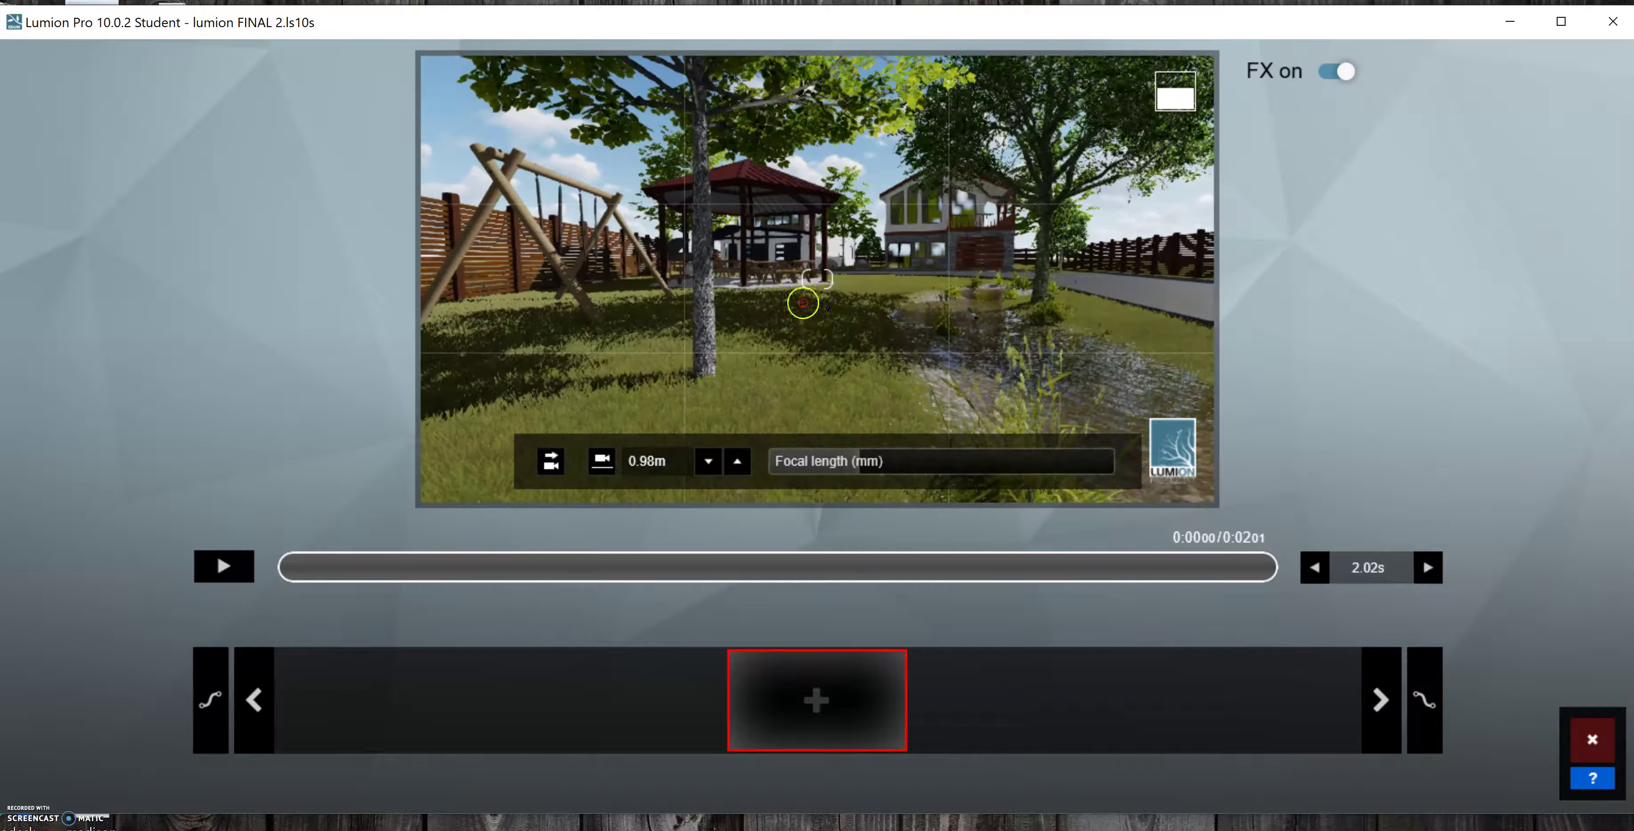
right_drag(803, 303, 837, 318)
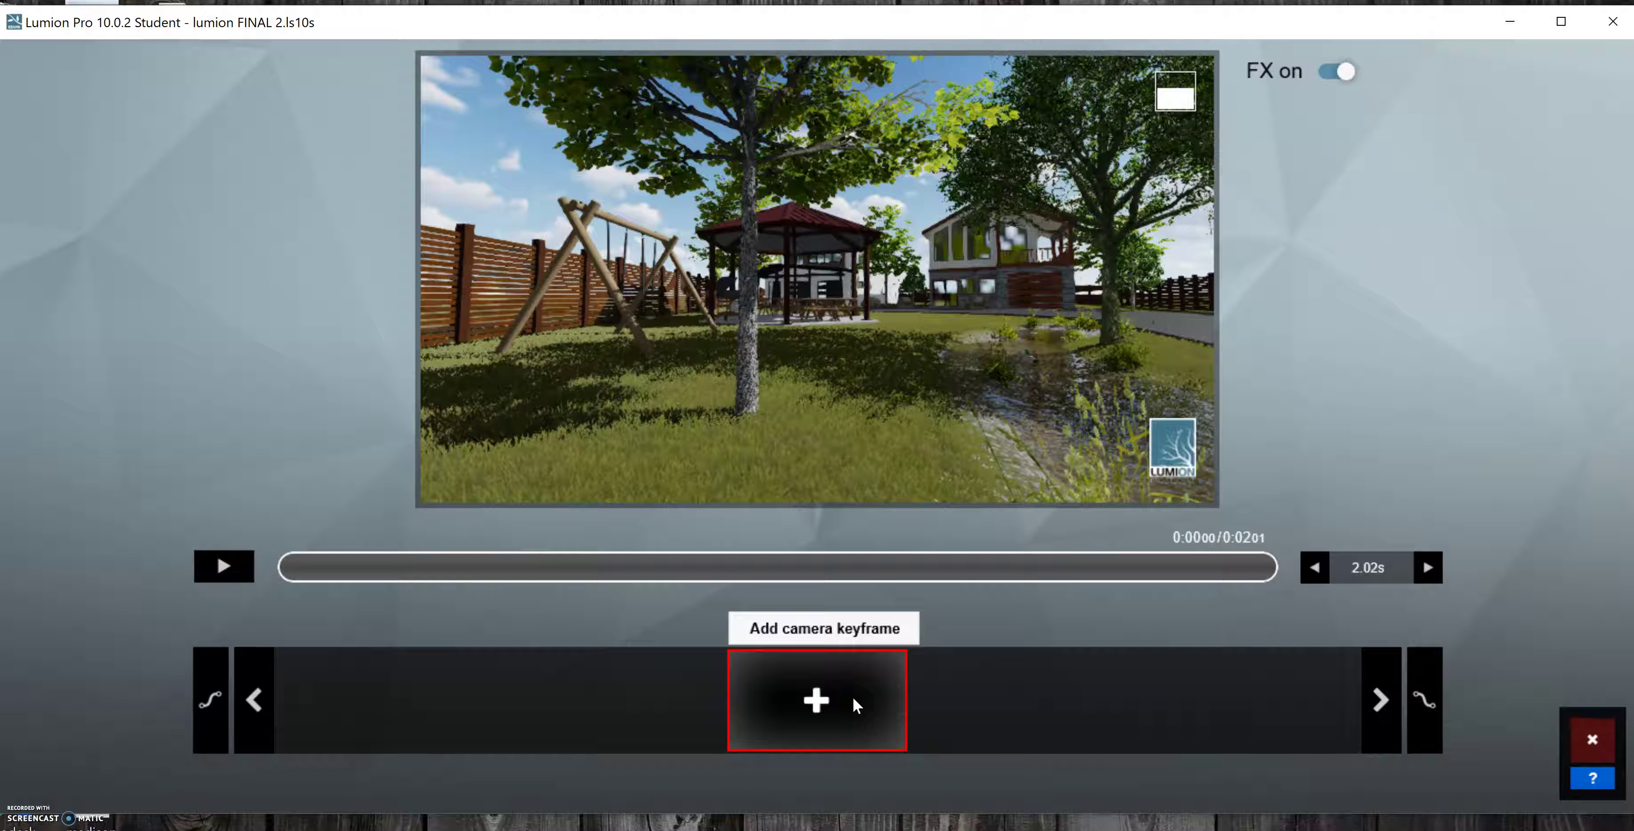
Step: Add keyframes for the swing-set view, house and driveway, gazebo tables, and tree-lined path
click(857, 703)
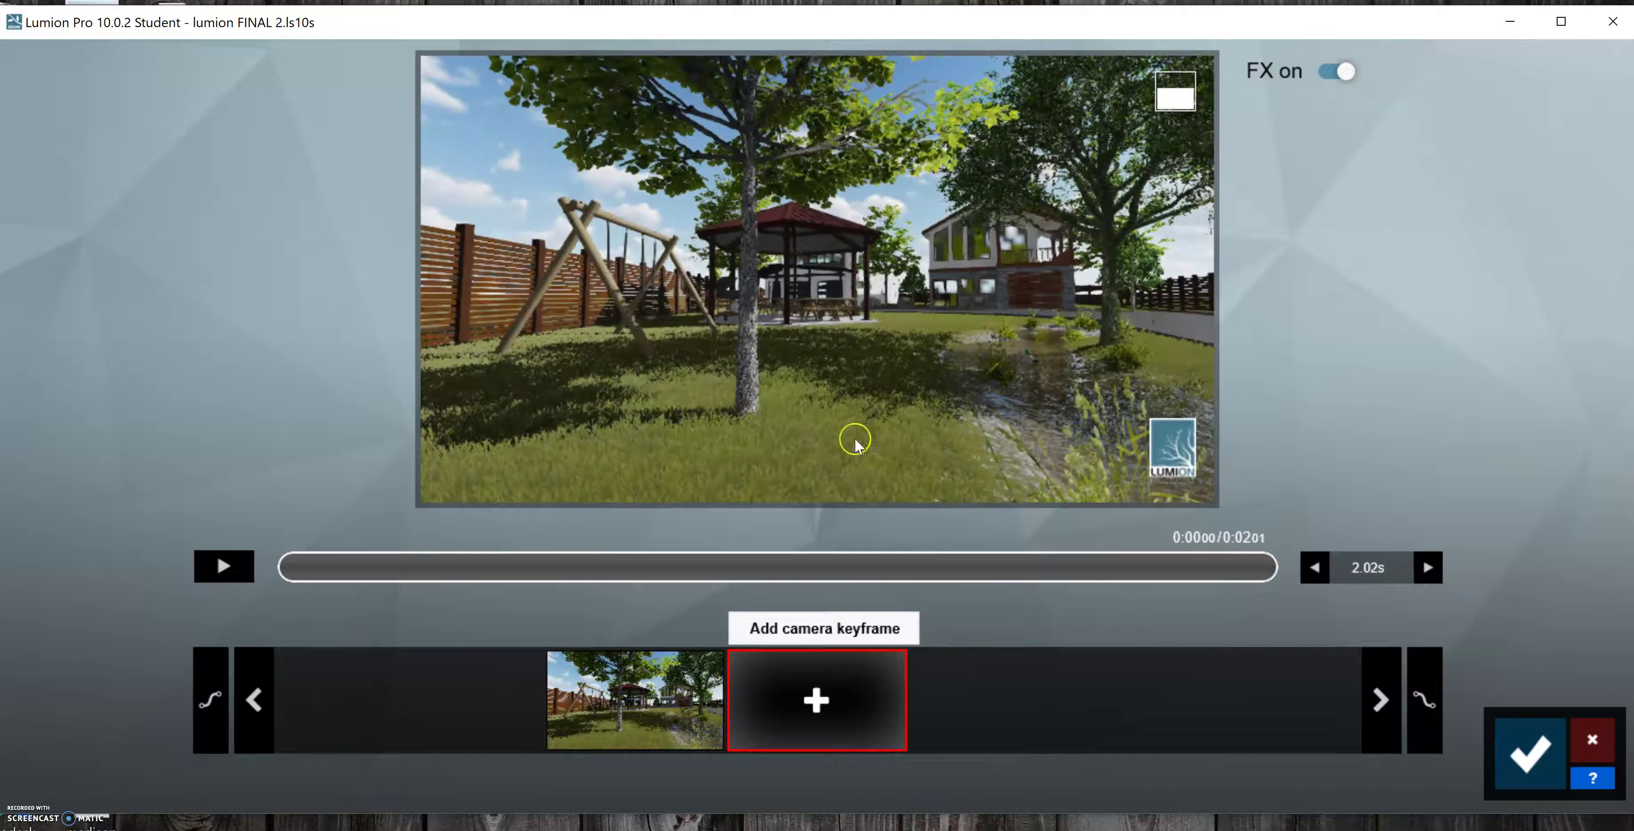
right_drag(979, 283, 1022, 266)
key(w)
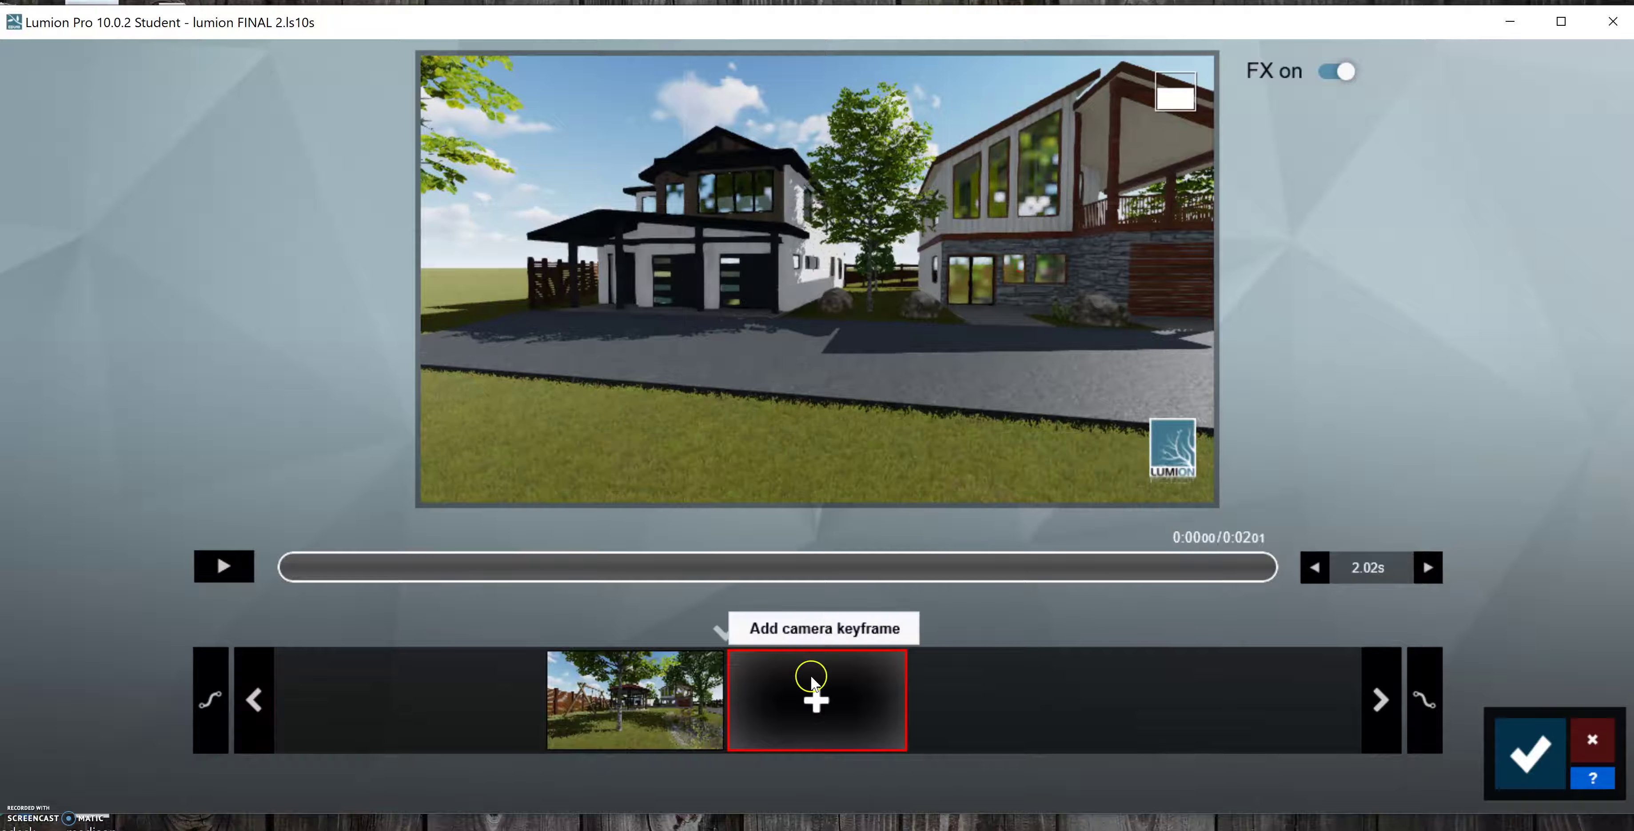
click(815, 694)
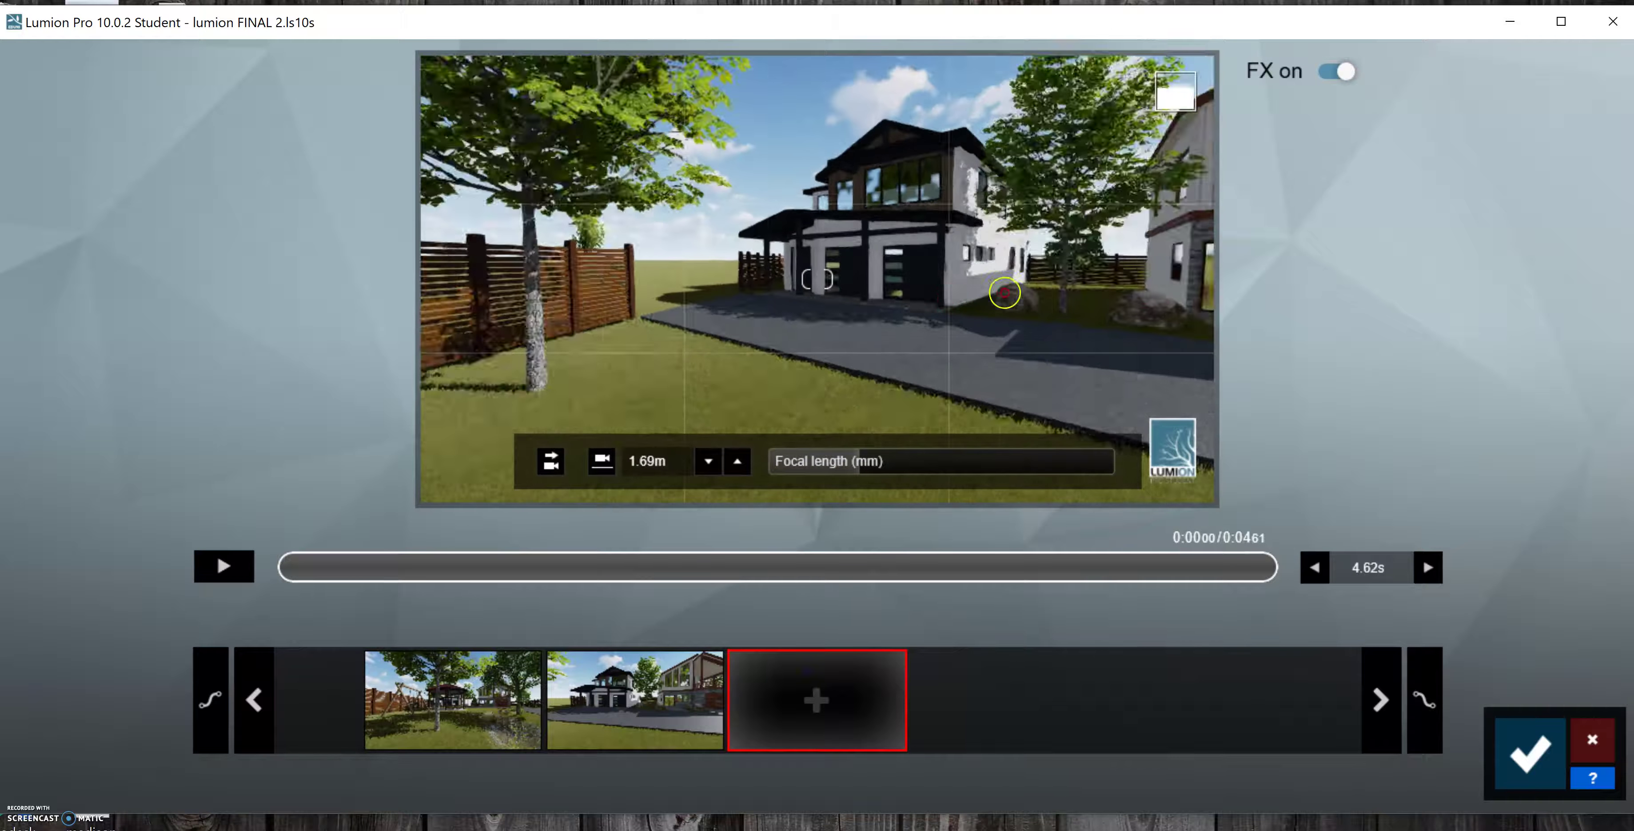
right_drag(403, 287, 484, 284)
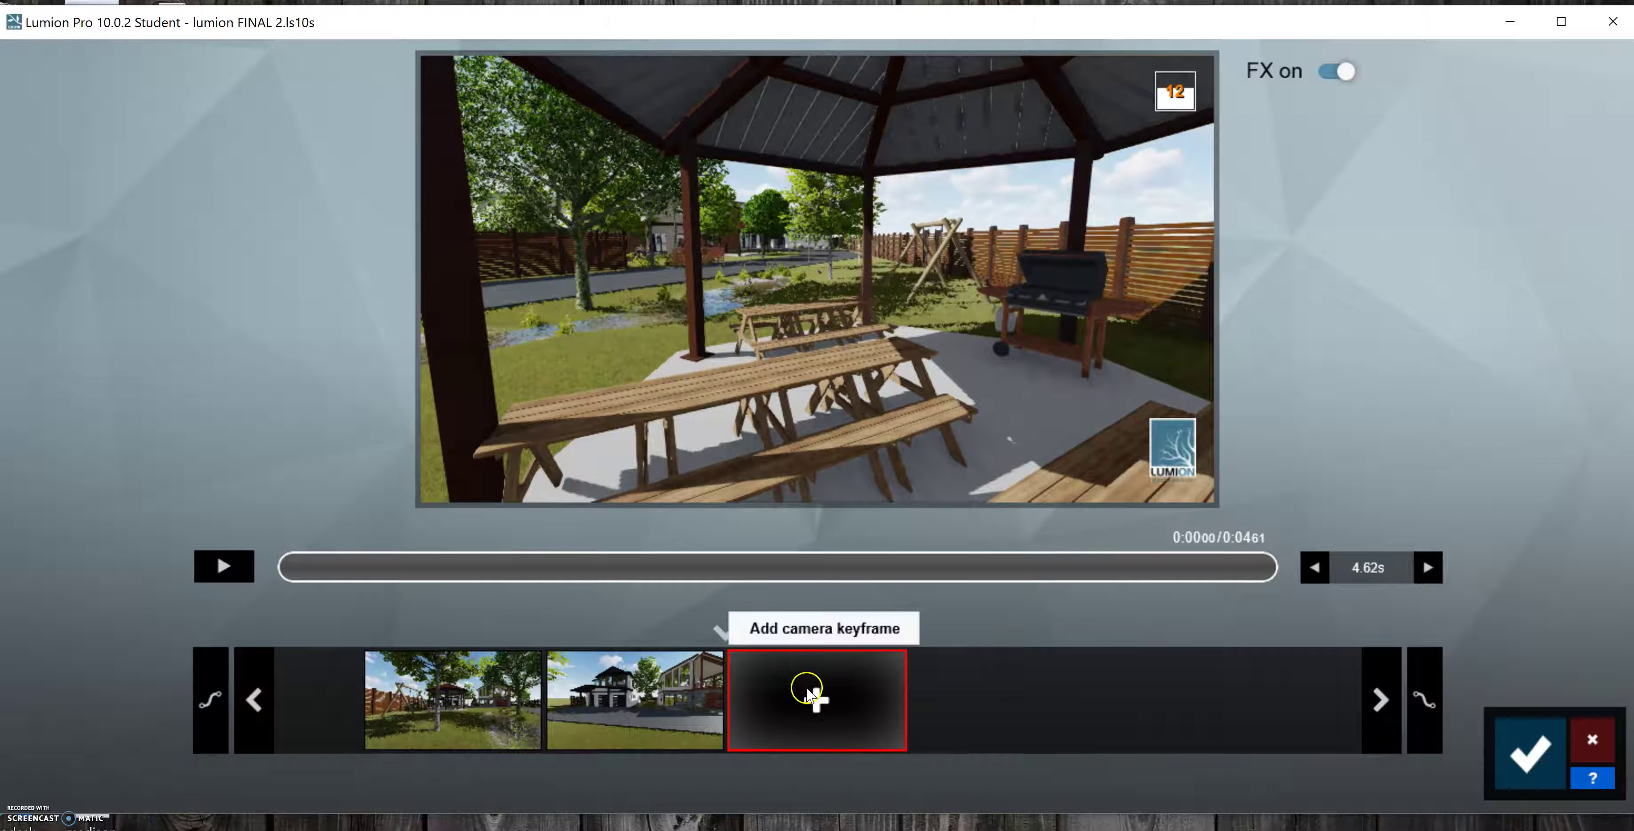
click(811, 694)
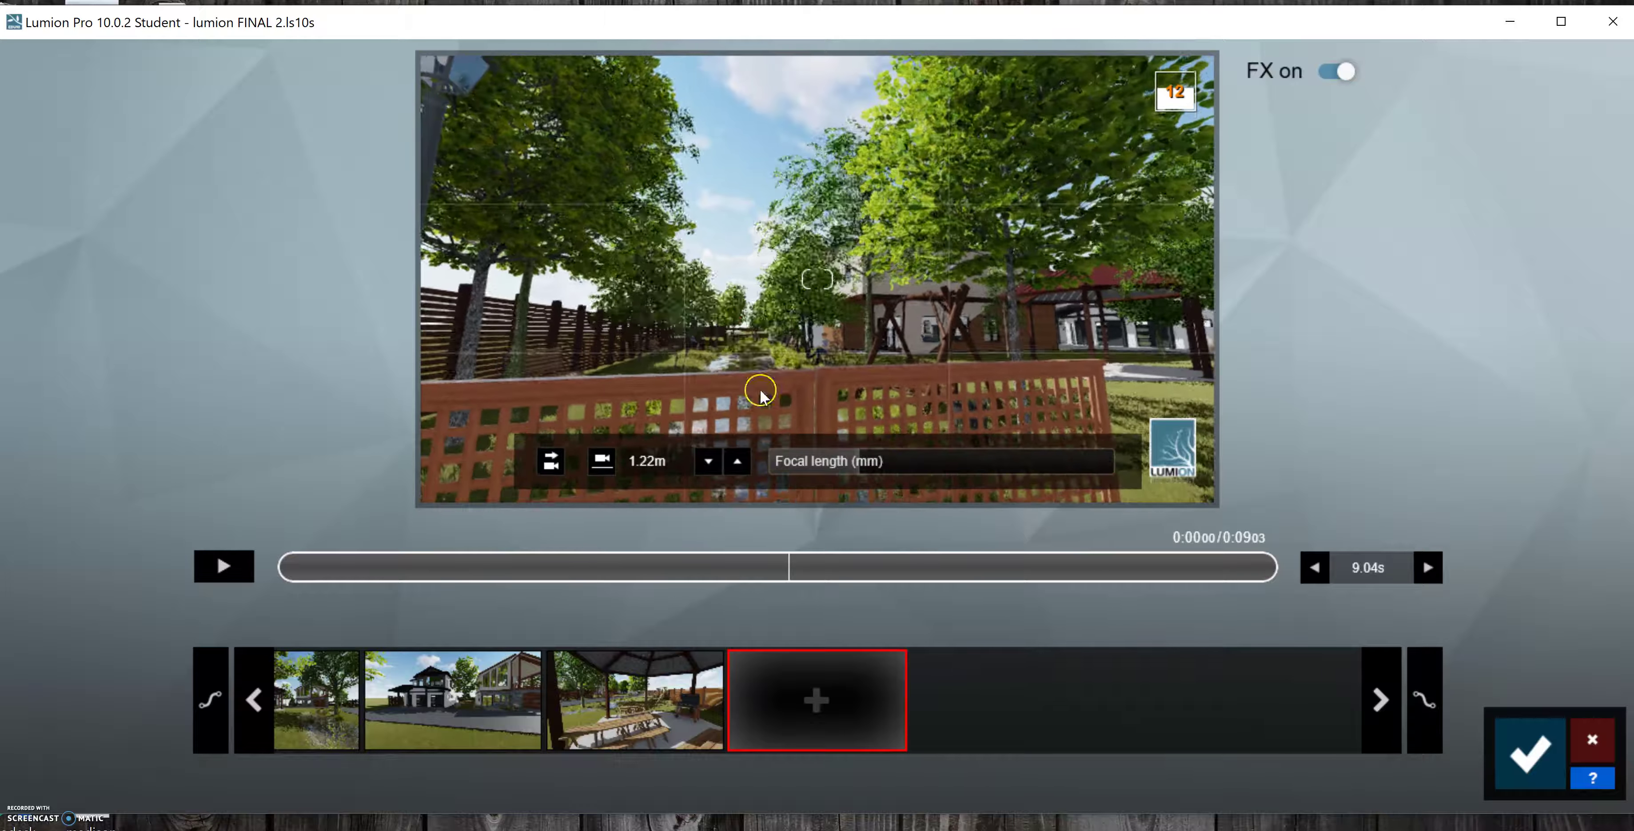
click(817, 700)
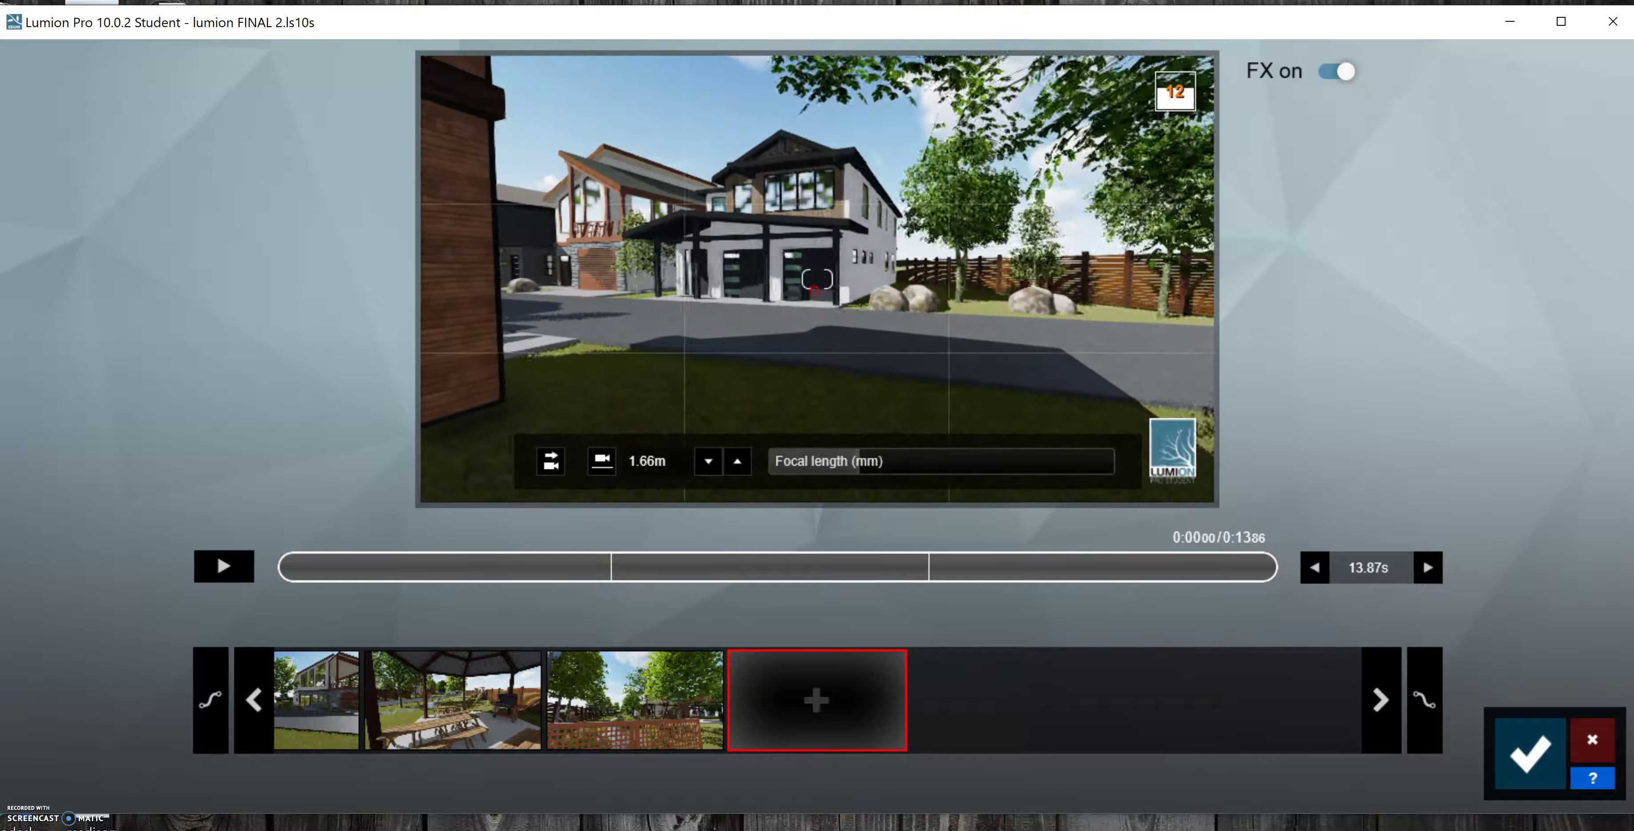
Step: Add keyframes at the house corner, down the street toward the brick house, and at the corner house
click(832, 700)
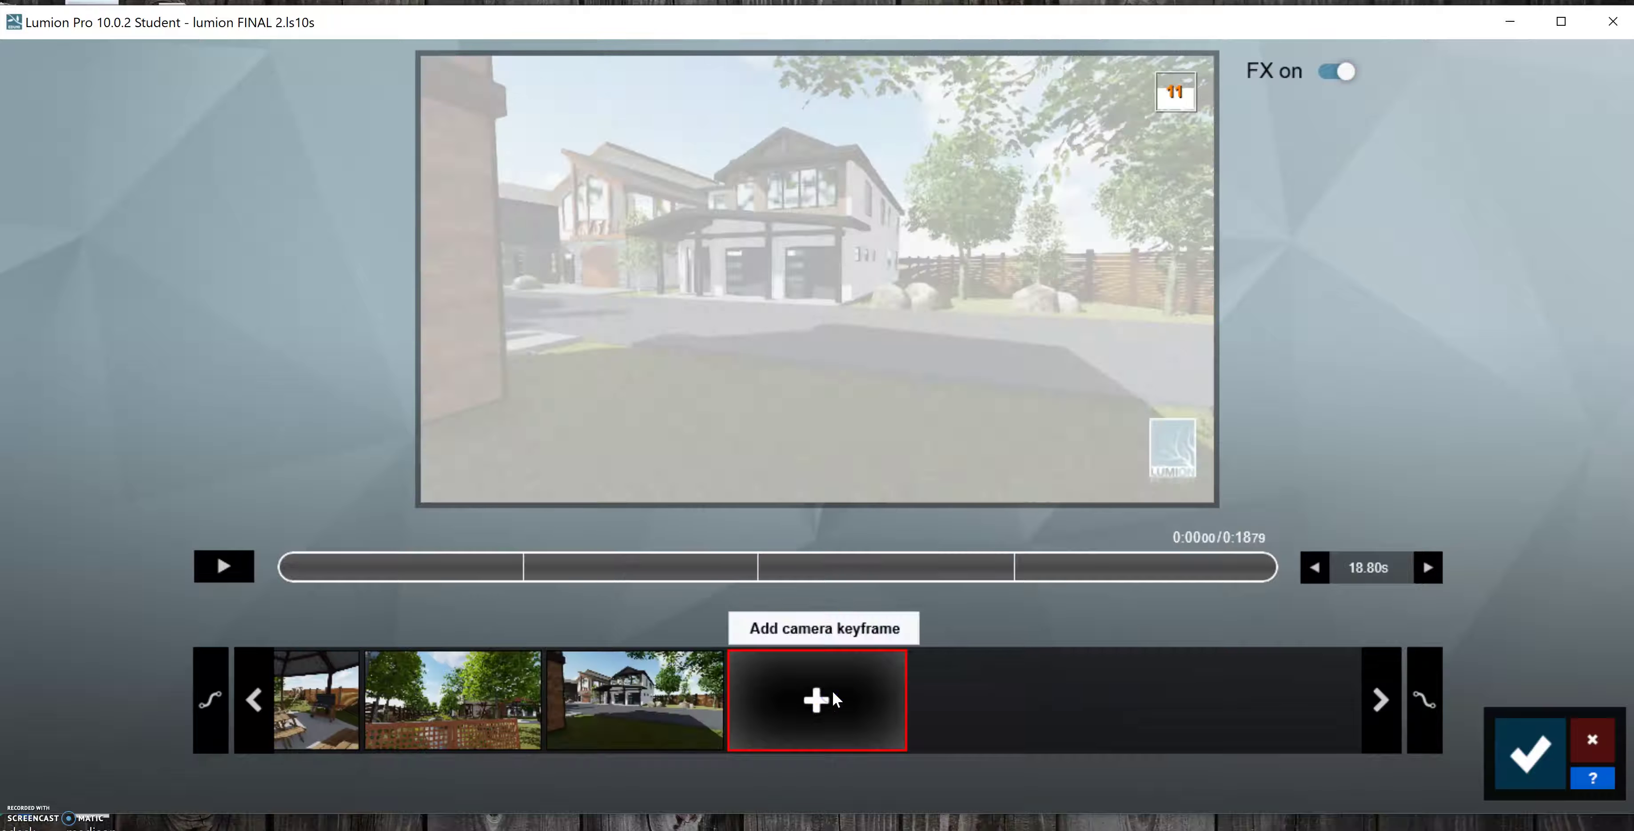
click(822, 202)
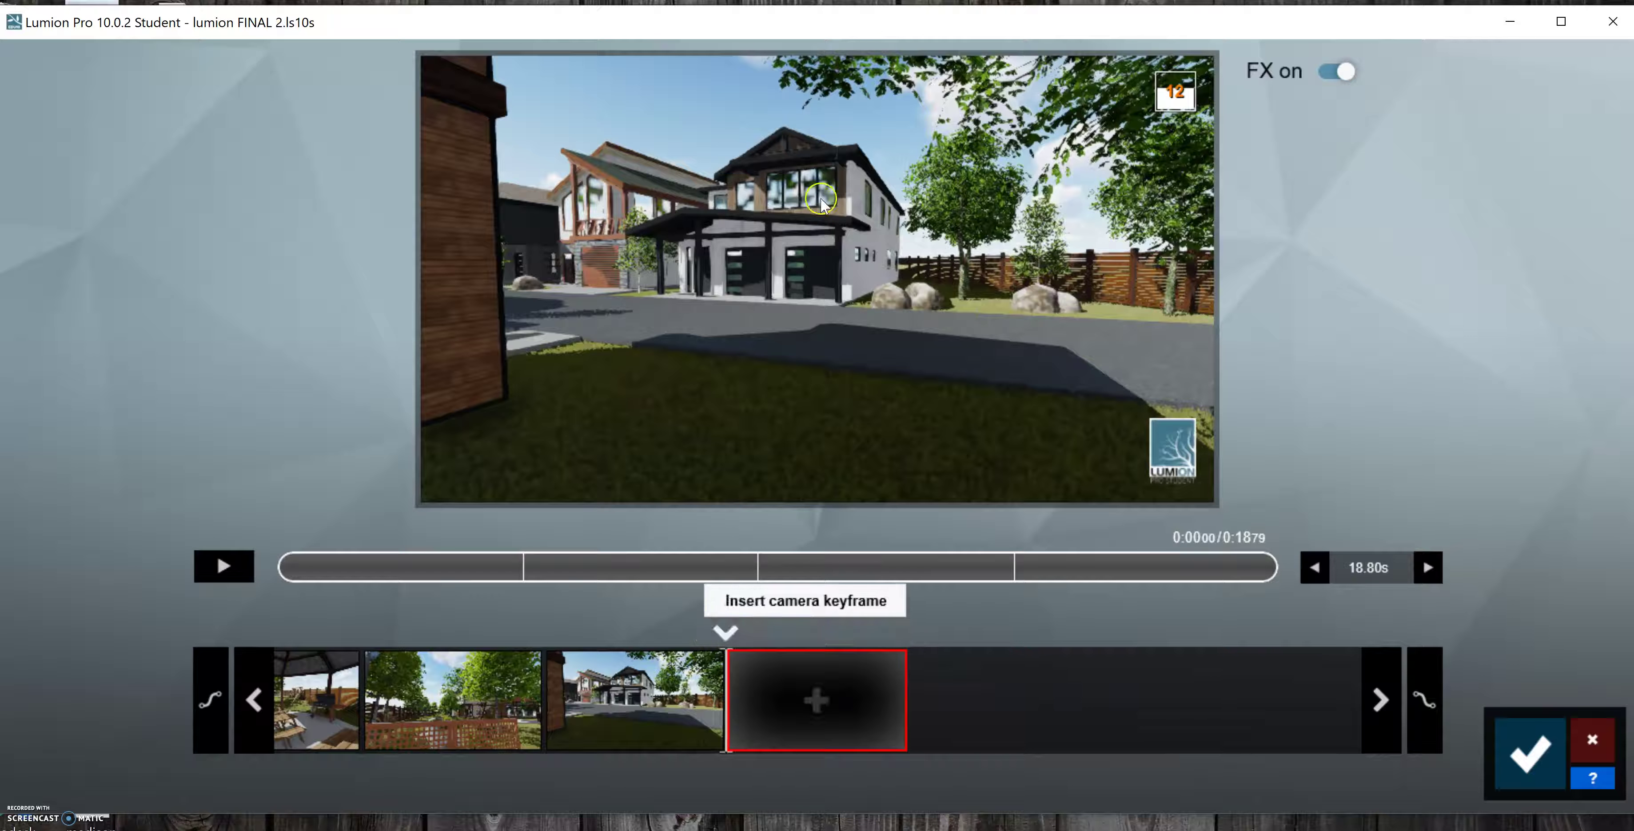
mouse_move(820, 228)
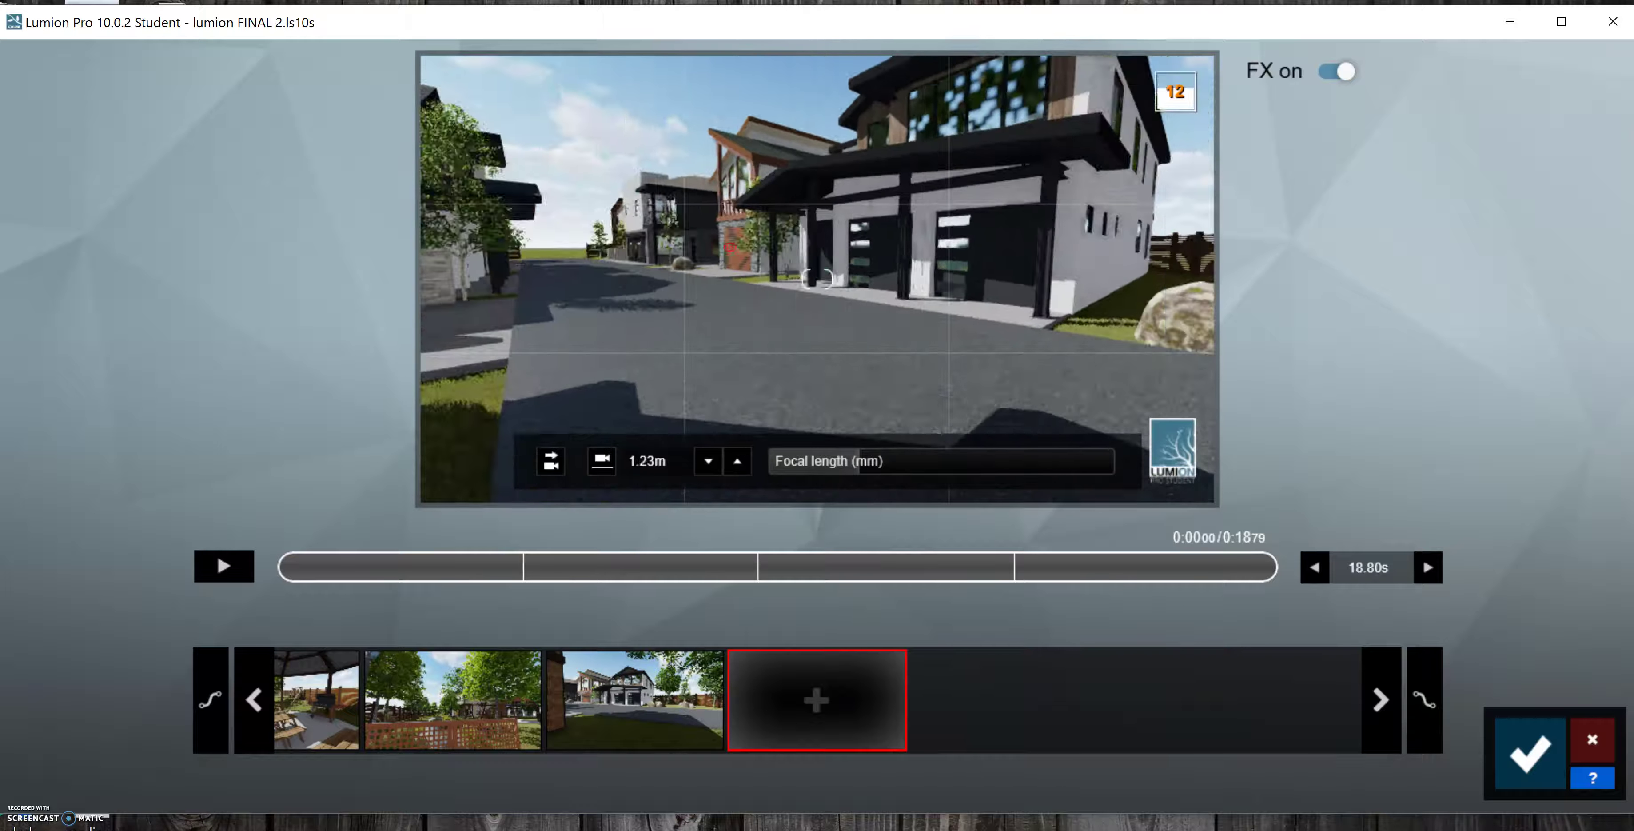
key(w)
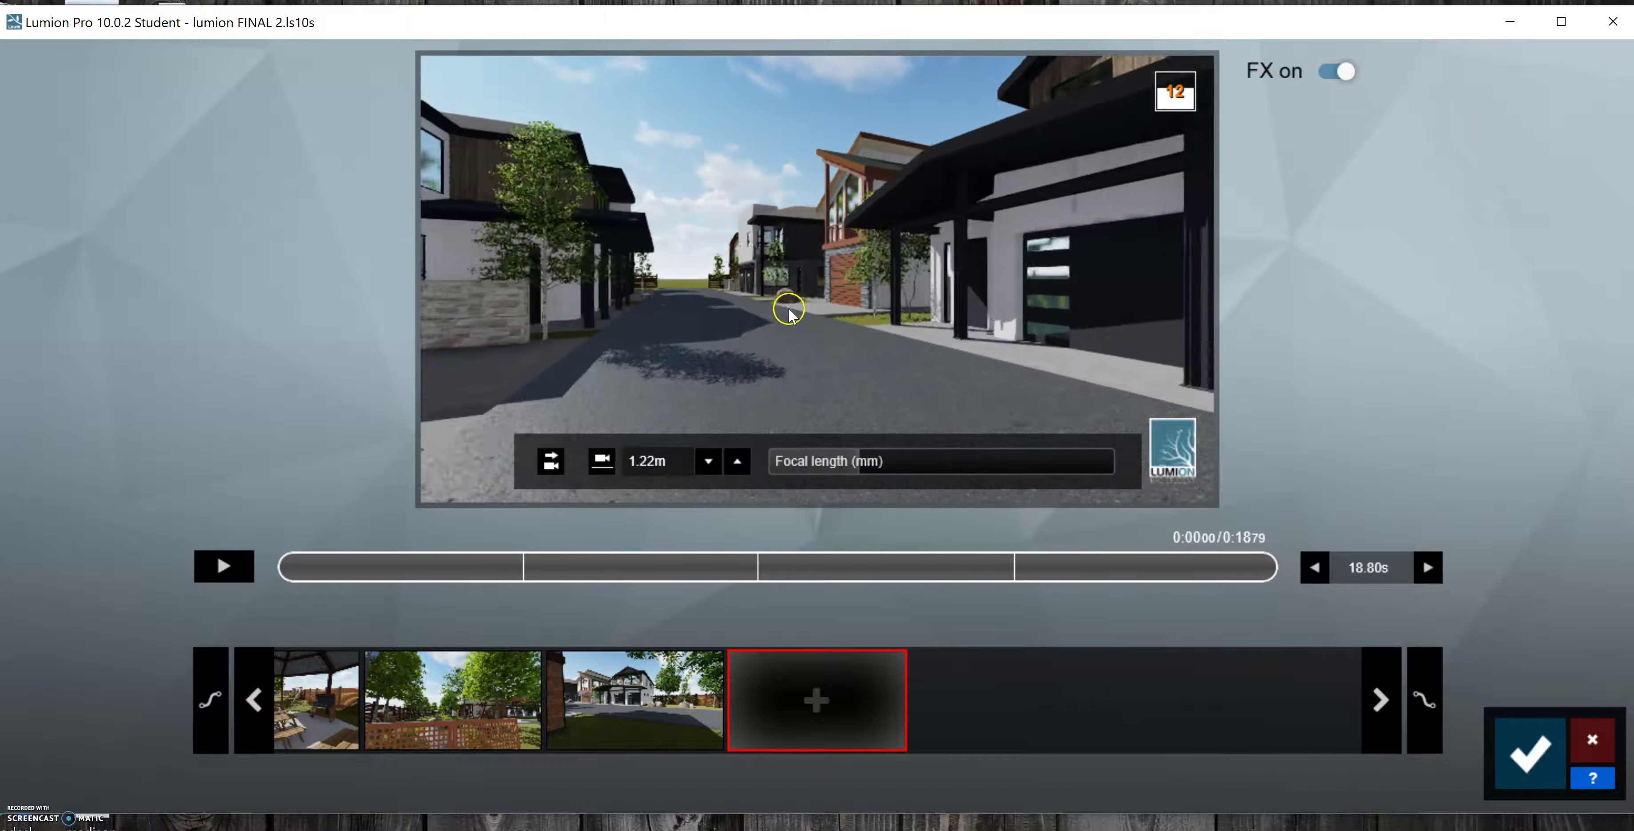
right_drag(786, 315, 897, 309)
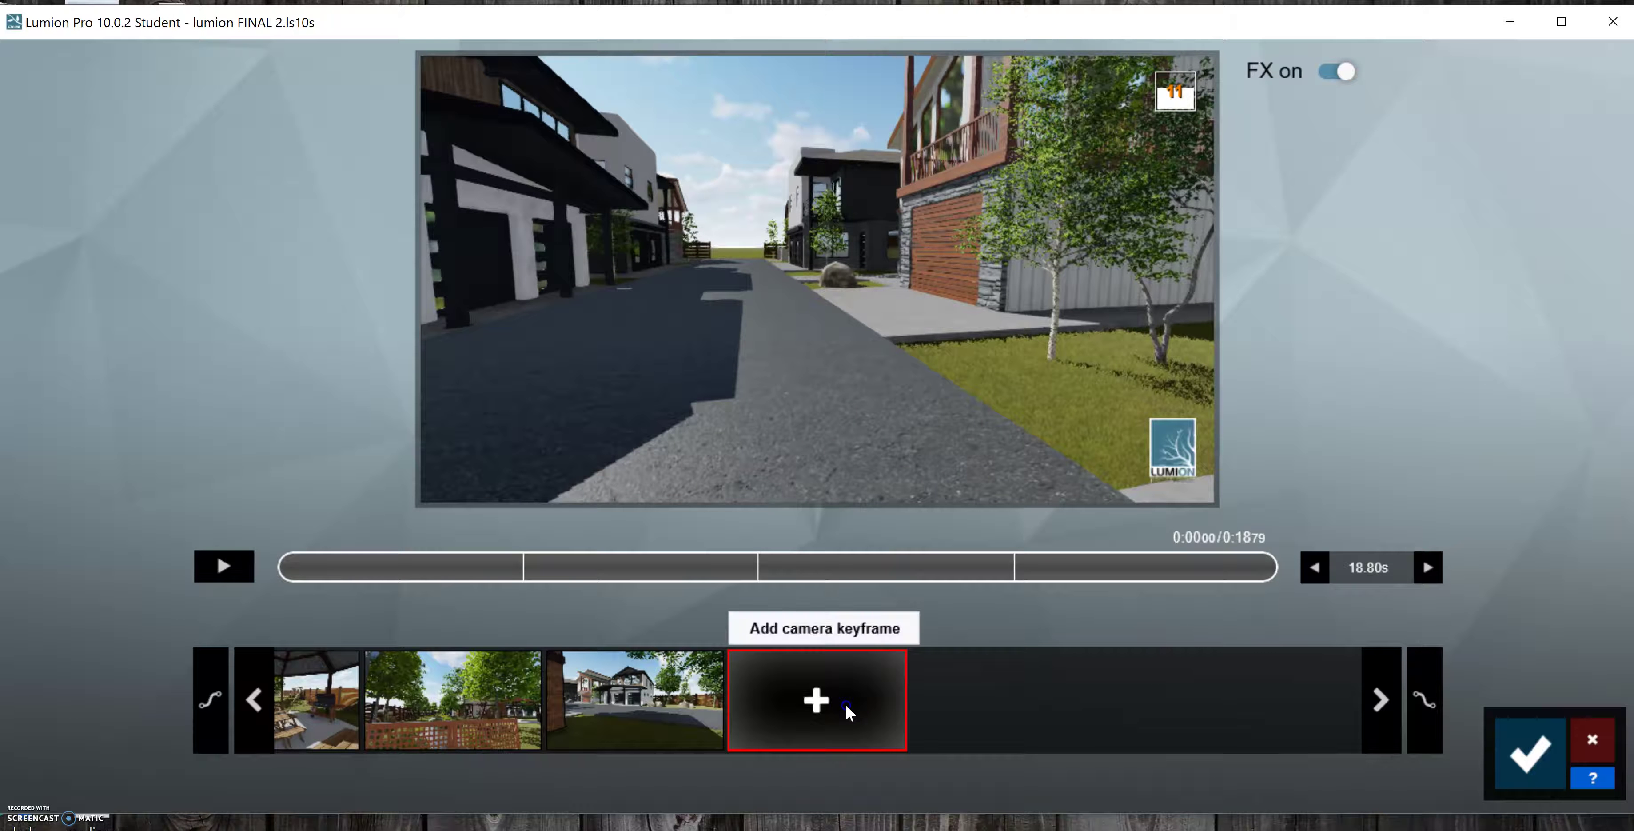
click(848, 709)
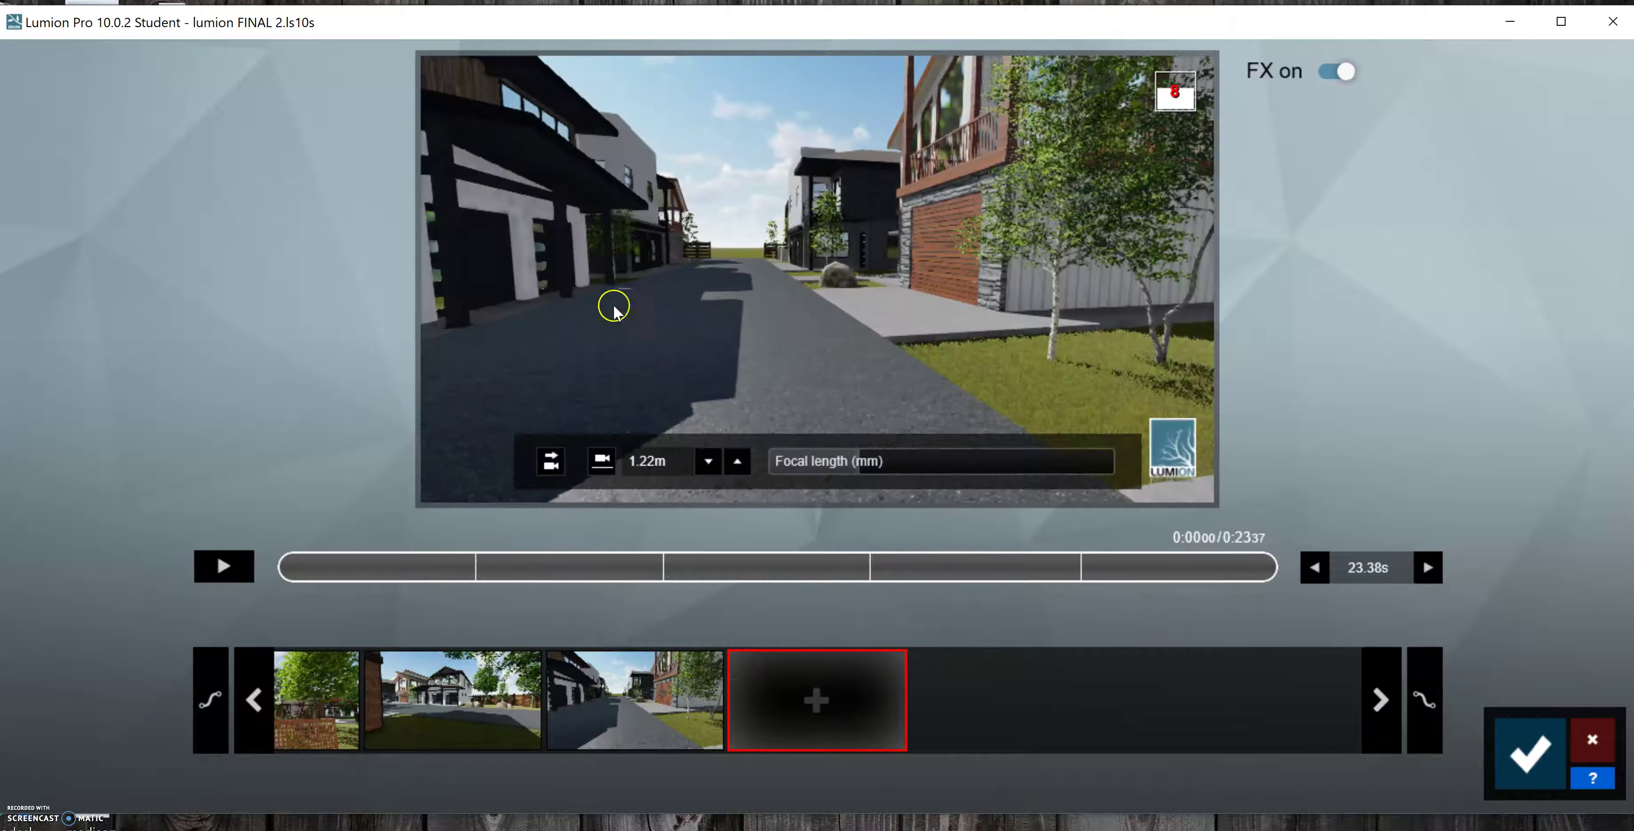
key(q)
right_drag(694, 297, 833, 234)
click(816, 697)
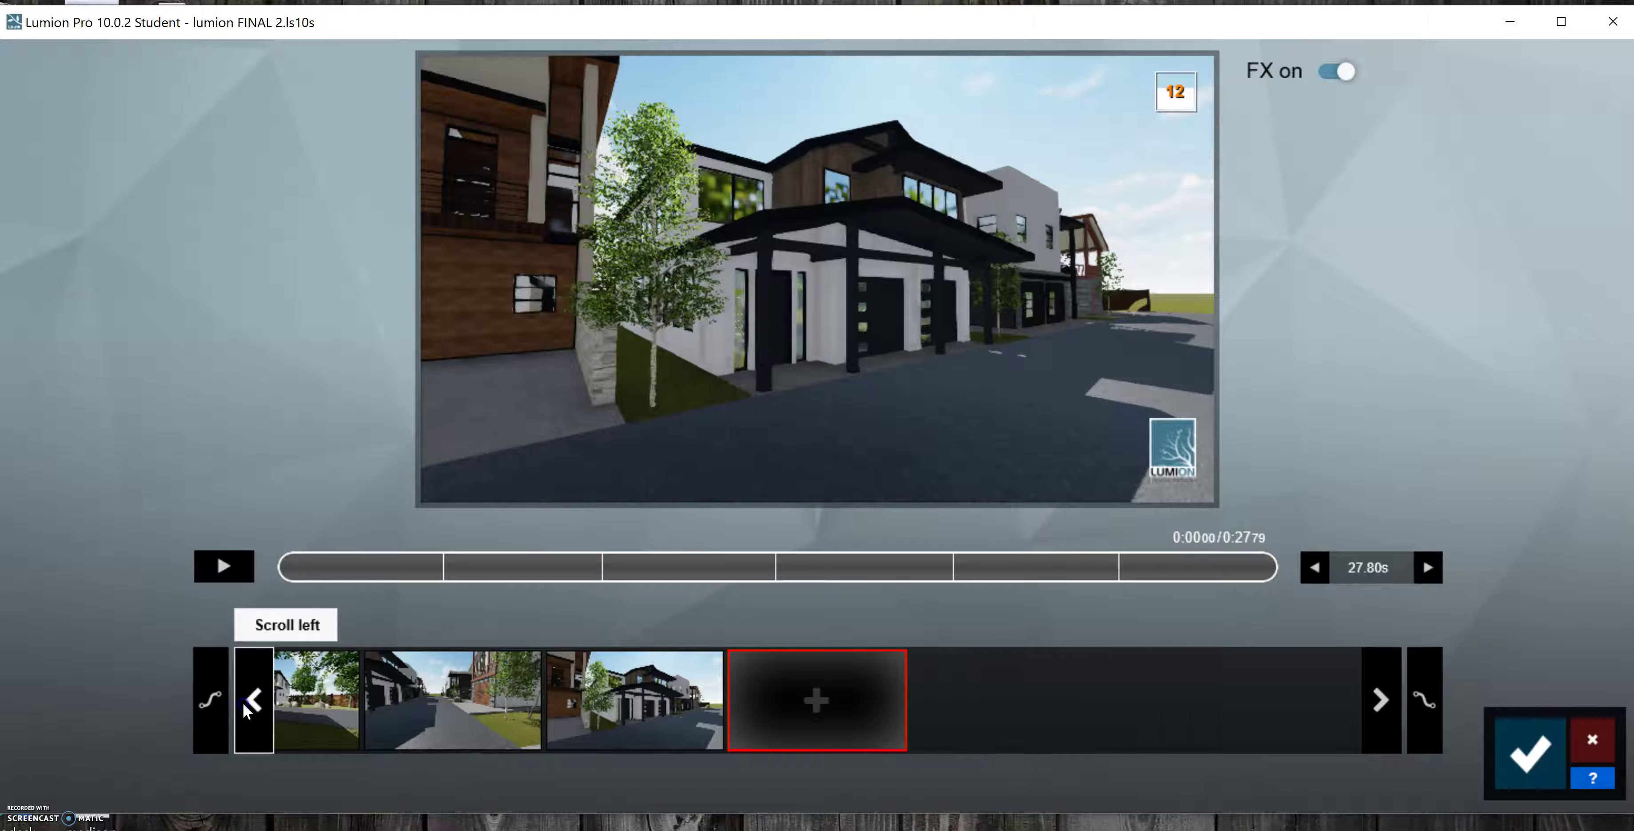
Step: Scroll the keyframe strip left to review the earlier keyframes
click(247, 703)
click(247, 704)
click(247, 704)
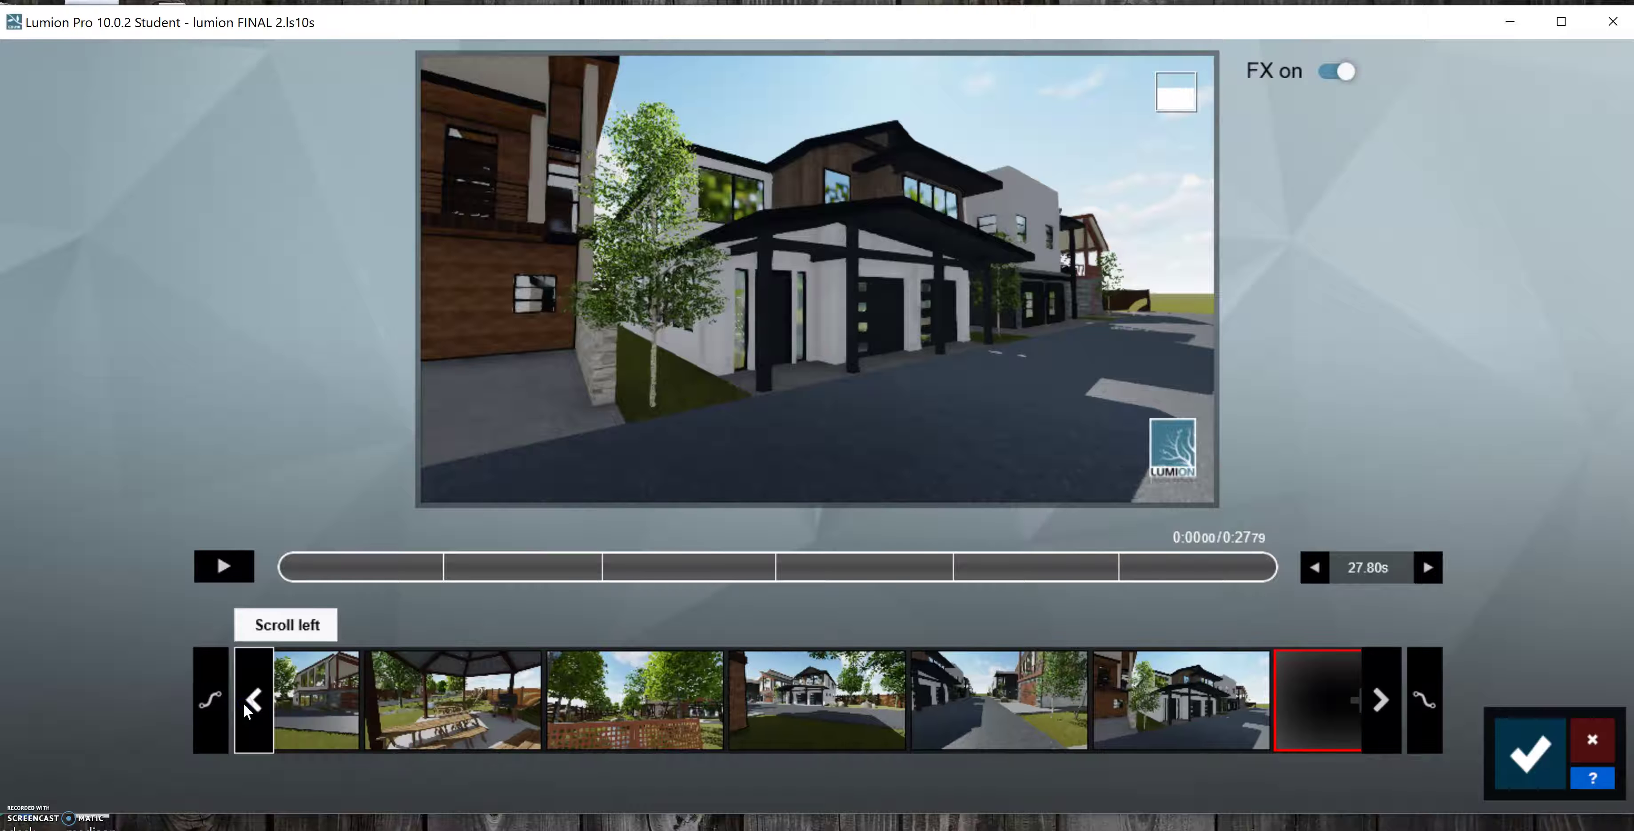
click(247, 704)
click(248, 705)
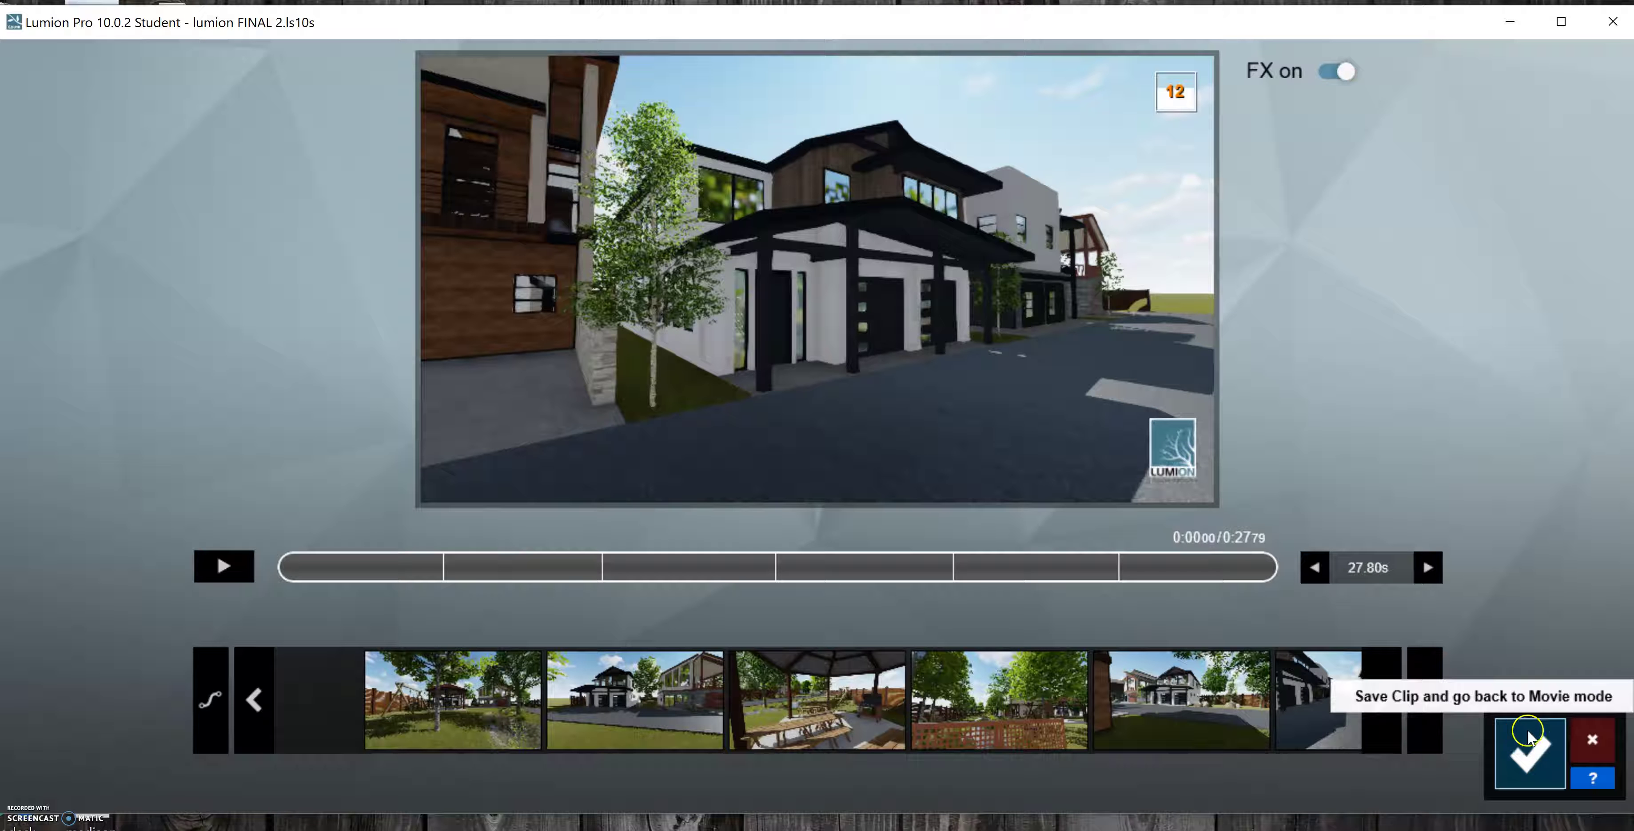
Step: Save the clip, pick a style under Change Style, and open Render Movie for the entire movie
click(1536, 745)
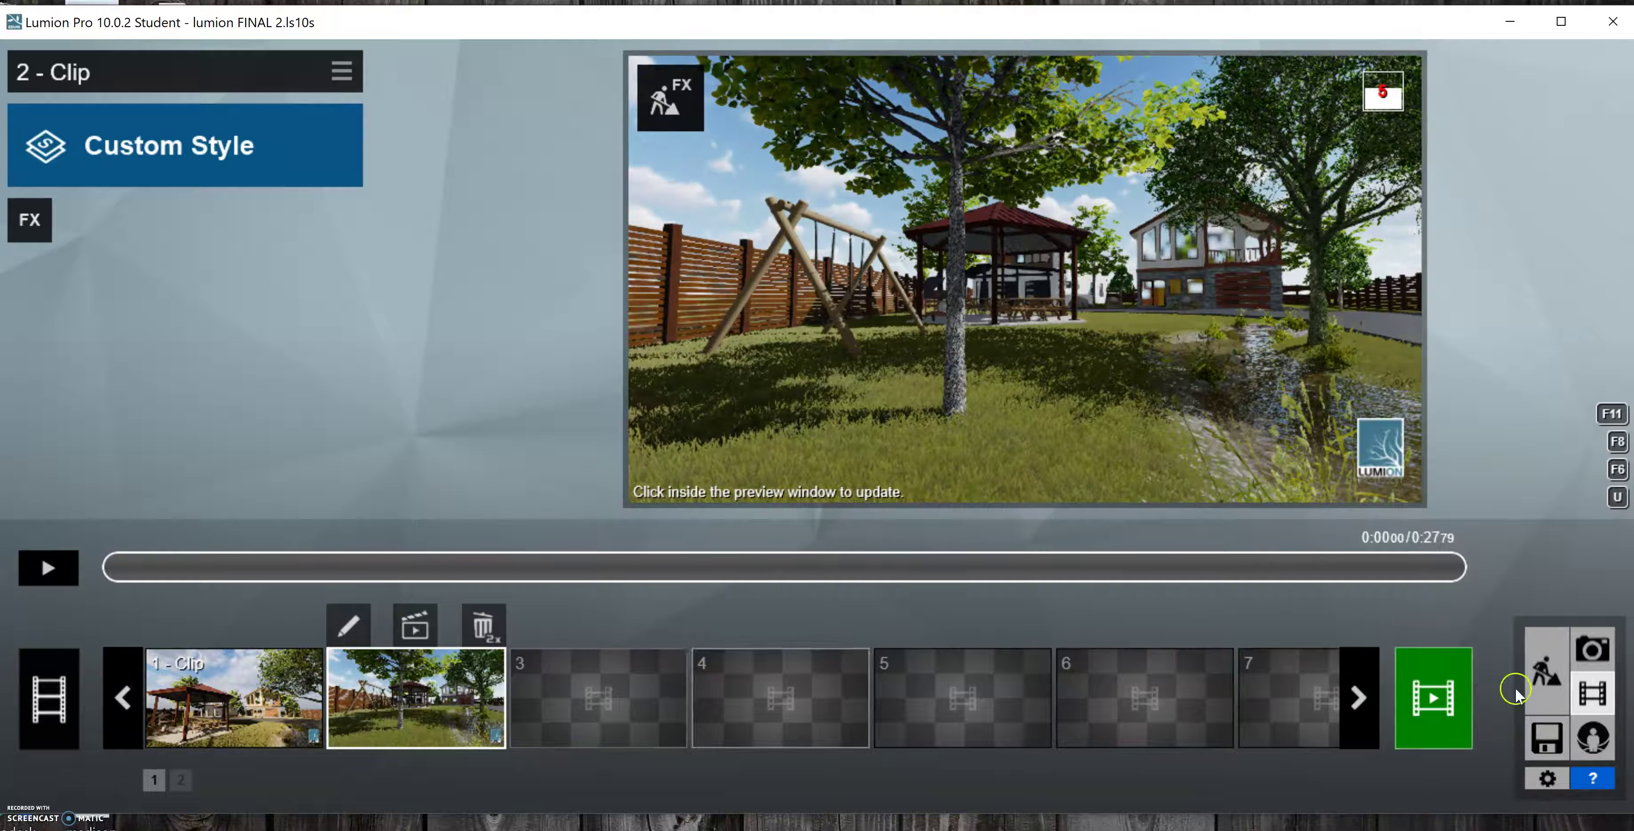
click(198, 138)
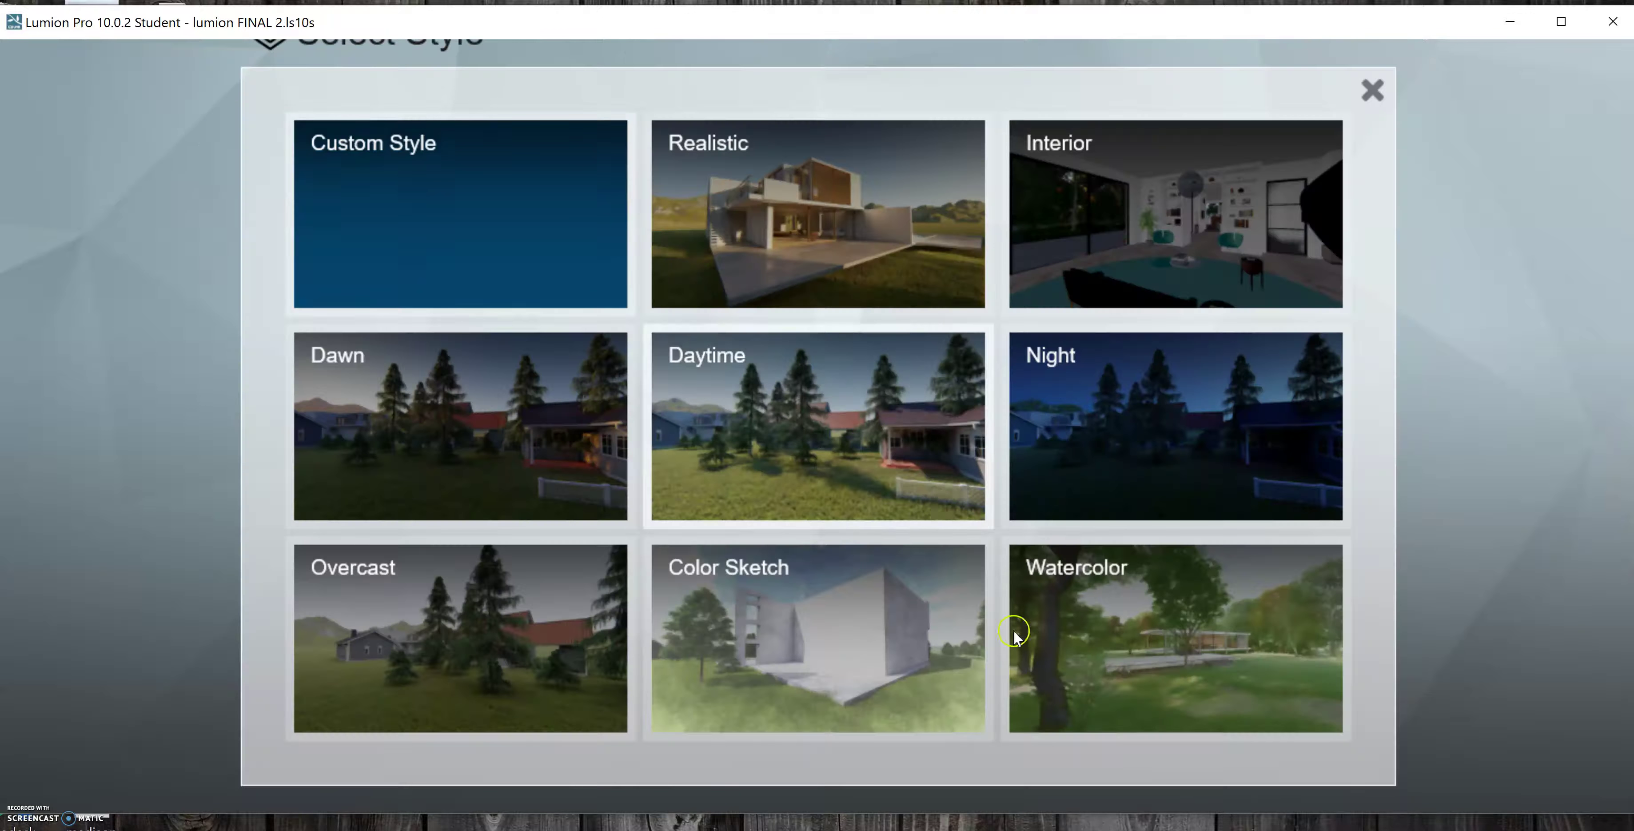
click(761, 494)
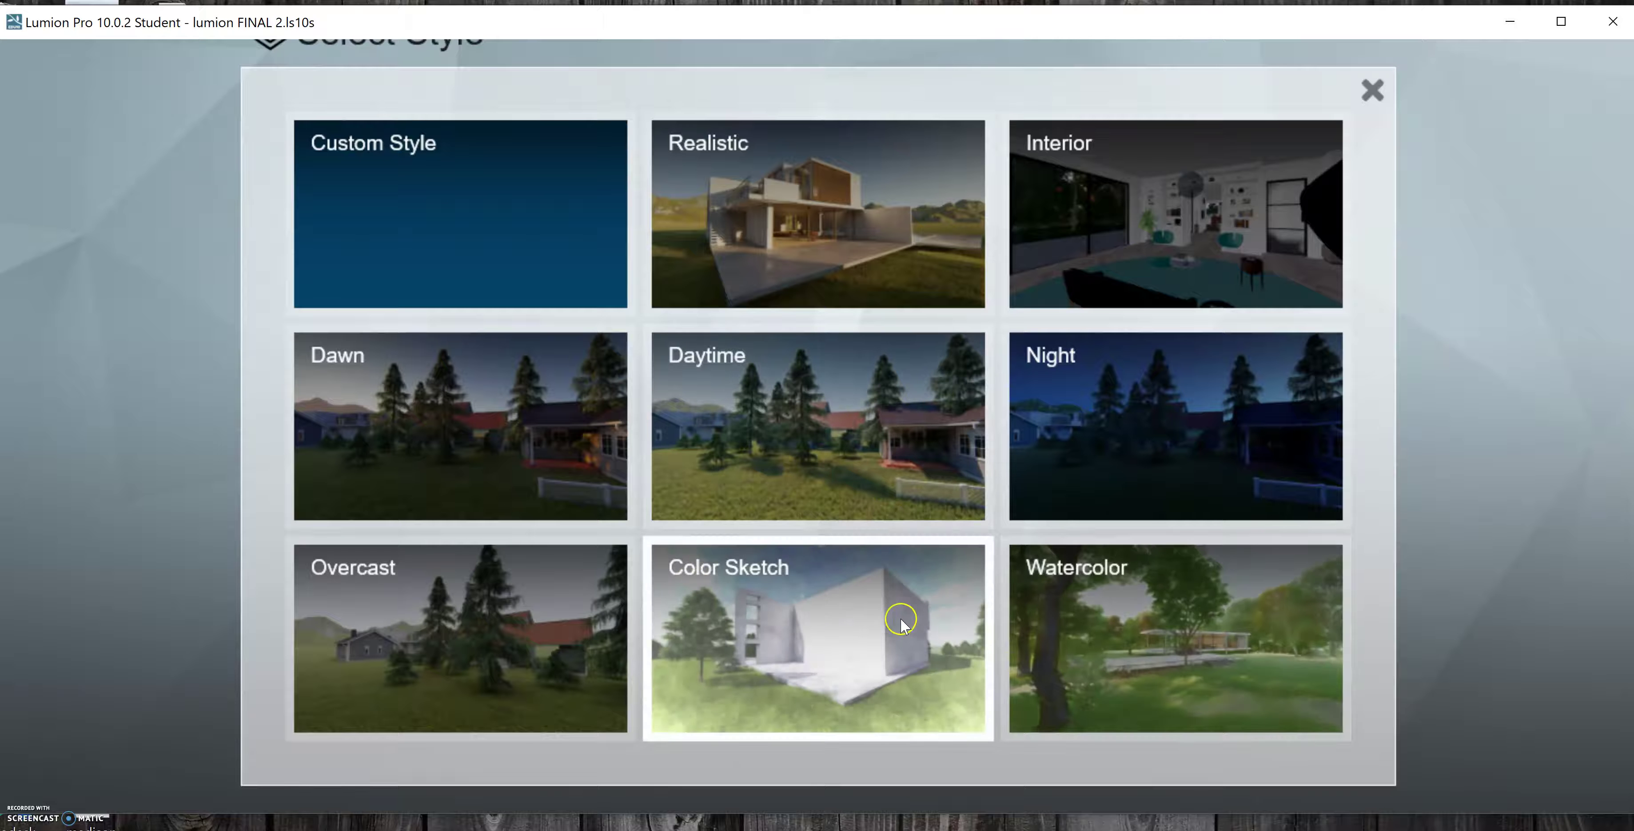
click(1116, 613)
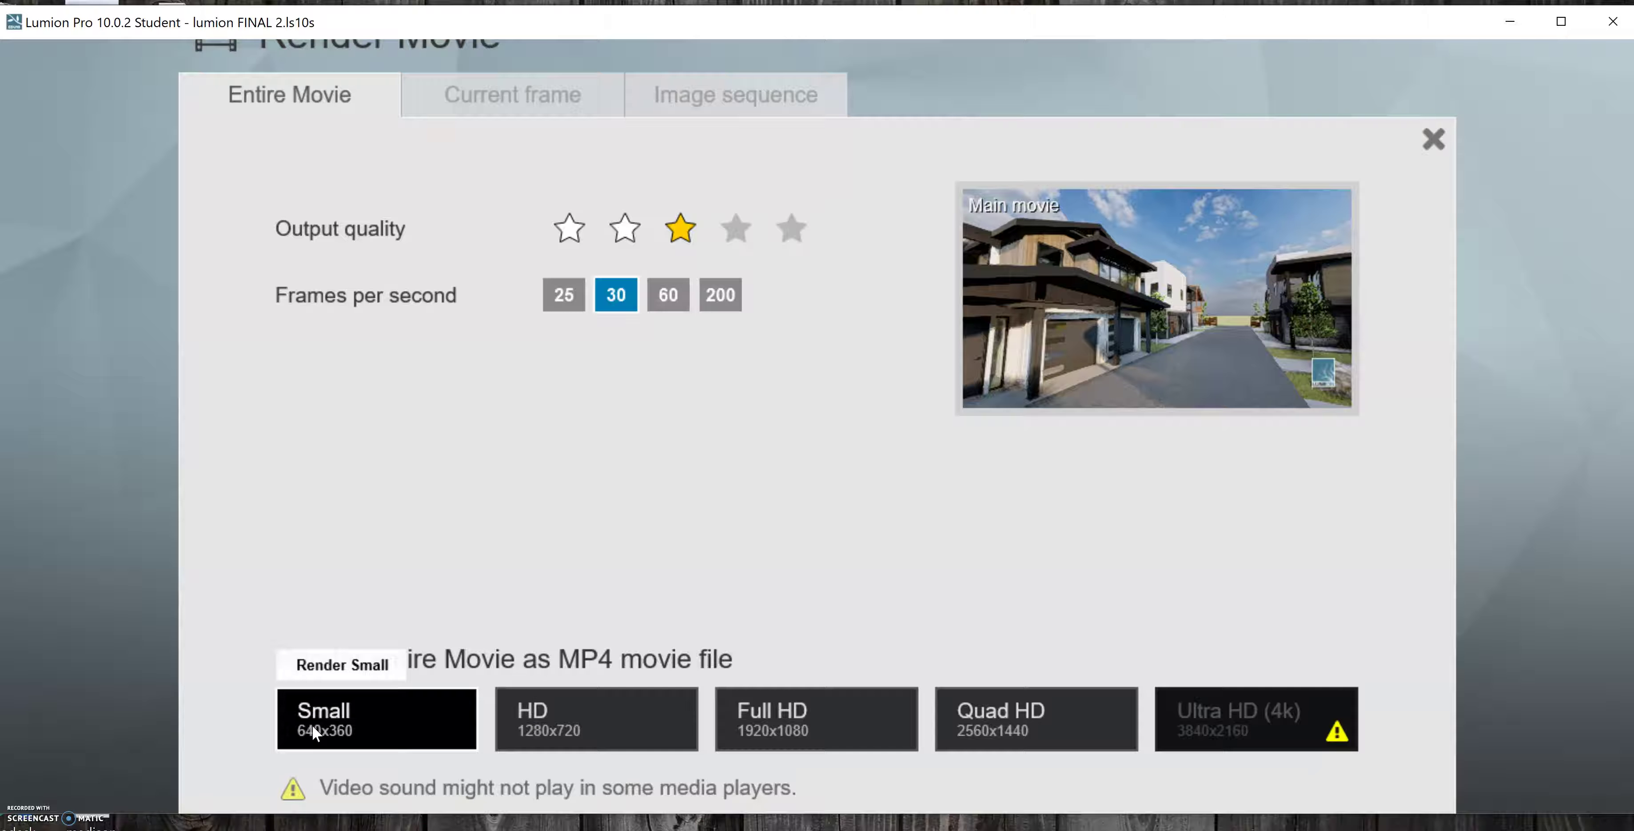
Step: Render the entire movie at Small 640x360
click(313, 726)
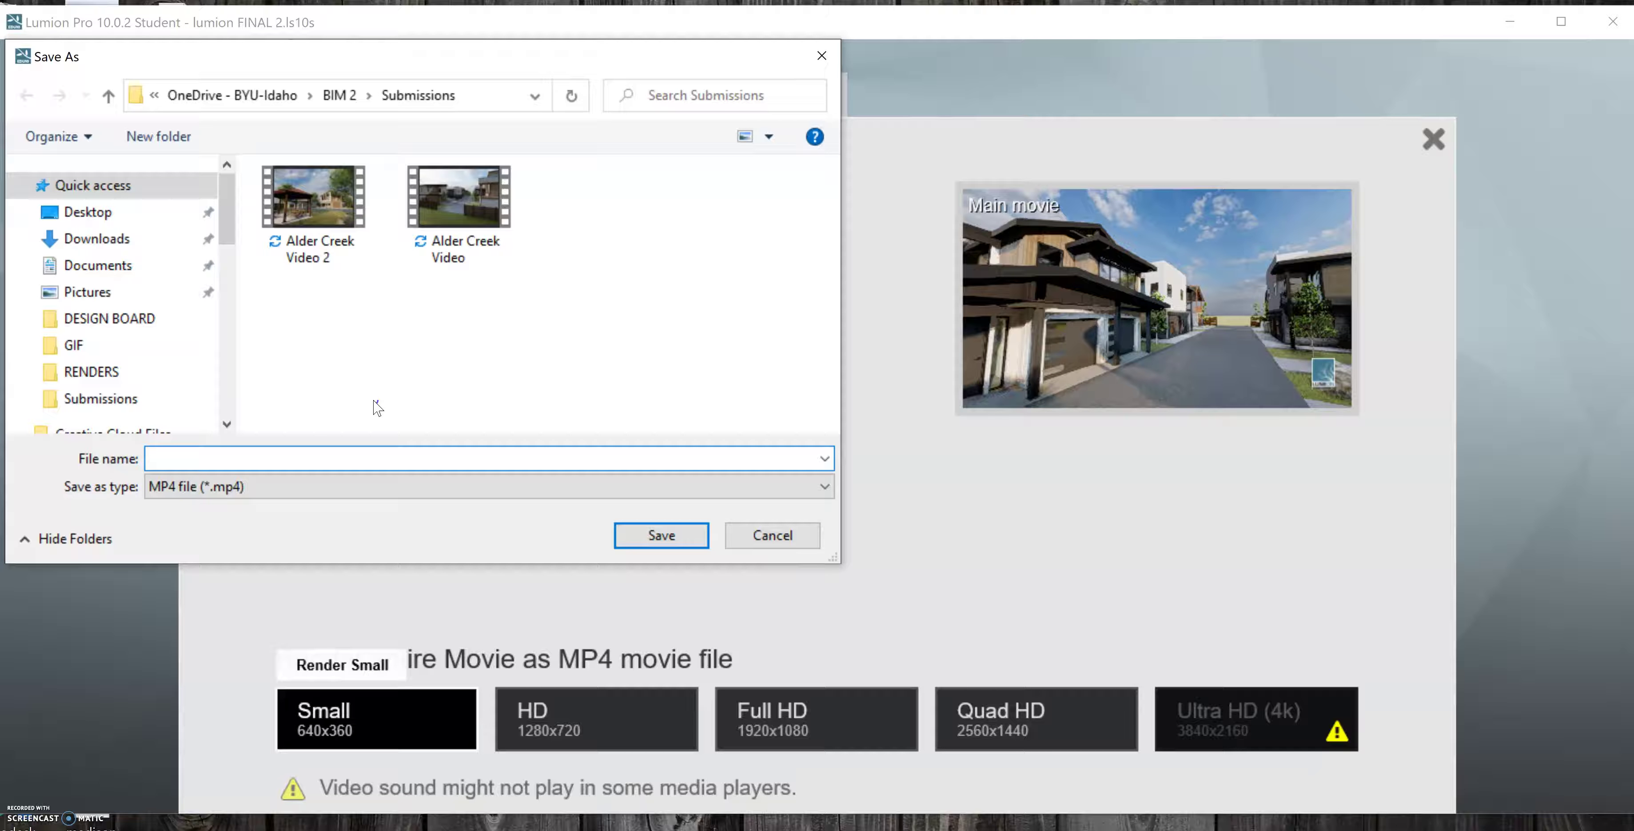
Step: Enter the MP4 file name 'BIM 2 VIDEO YOUTUBE' in Save As, correcting mistyped letters
text(BIM)
text(2 vIDE)
key(BackSpace)
key(BackSpace)
text(IDEO YOUTUBE)
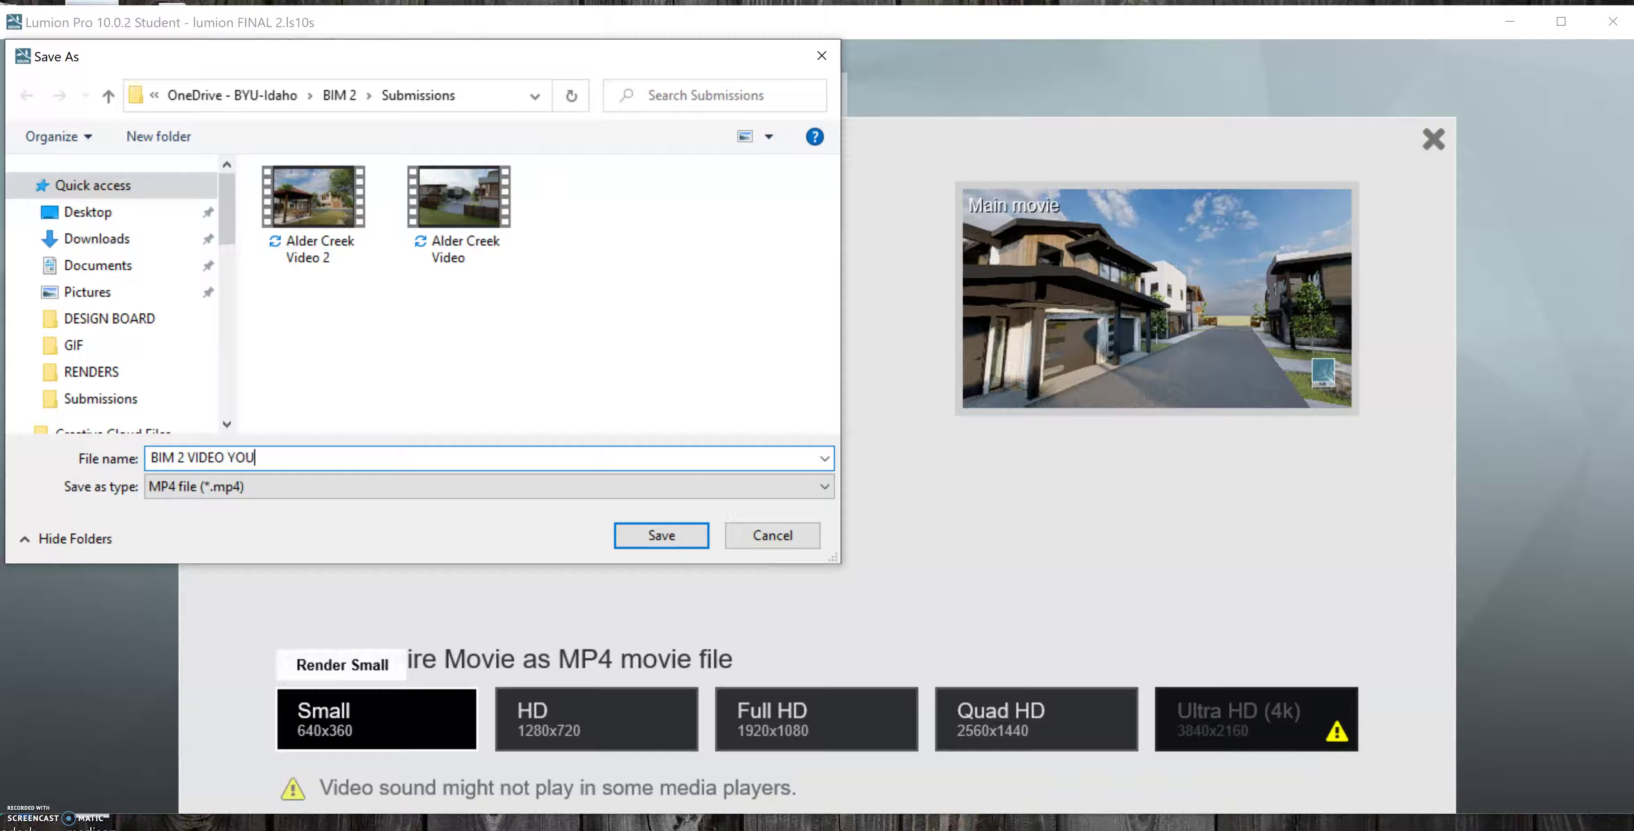